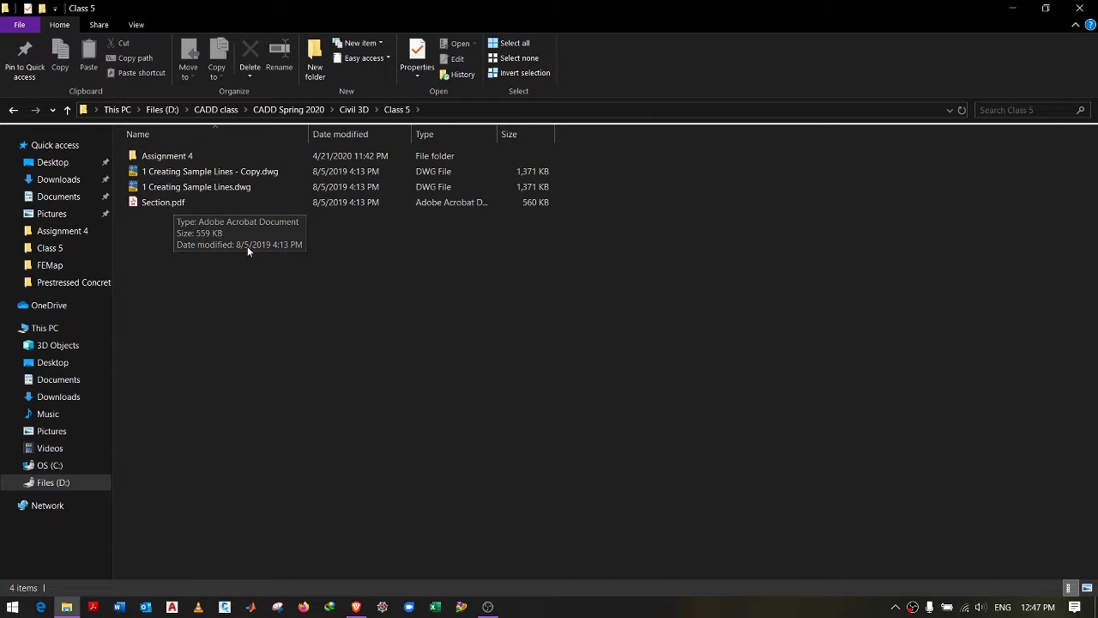
Step: Browse Assignment 4 and the taskbar calendar, then open Section.pdf from the Class 5 folder
double_click(196, 156)
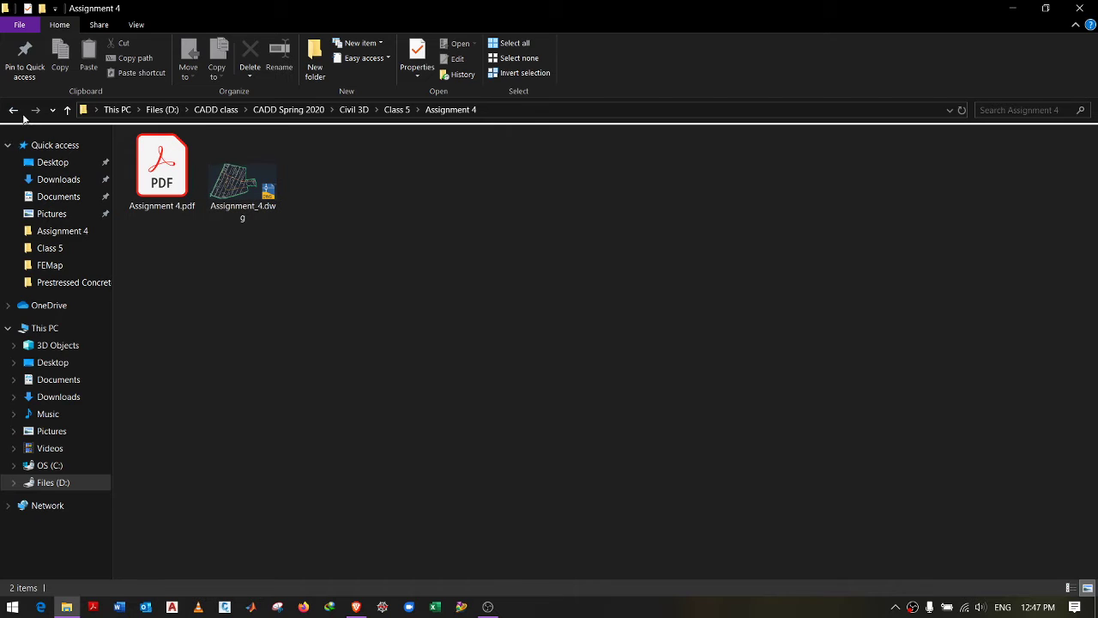
left_click(11, 112)
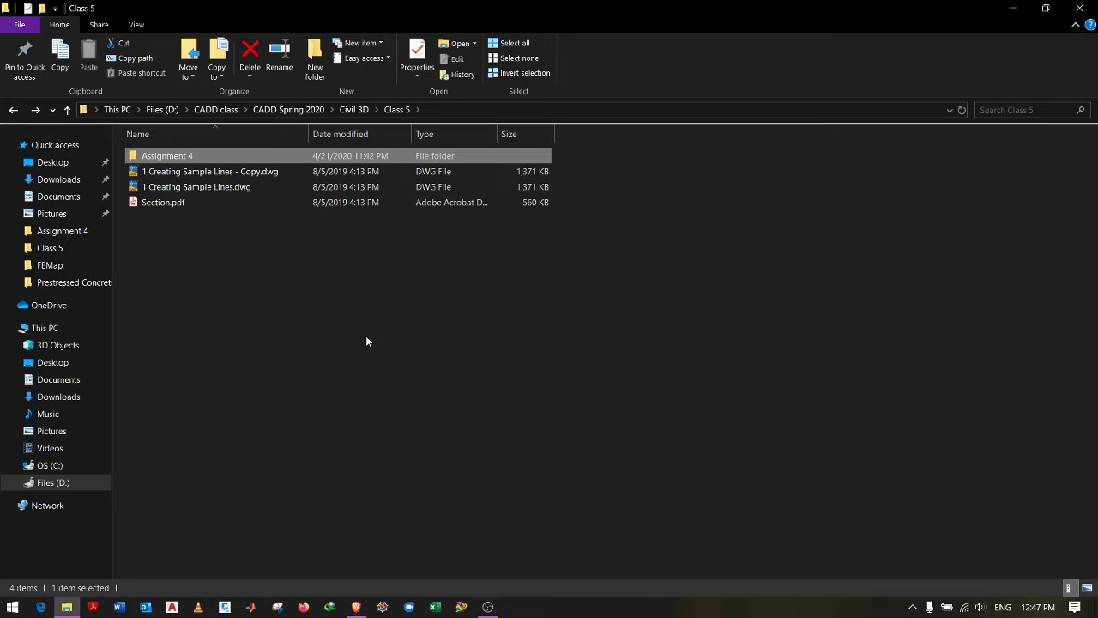
left_click(1042, 606)
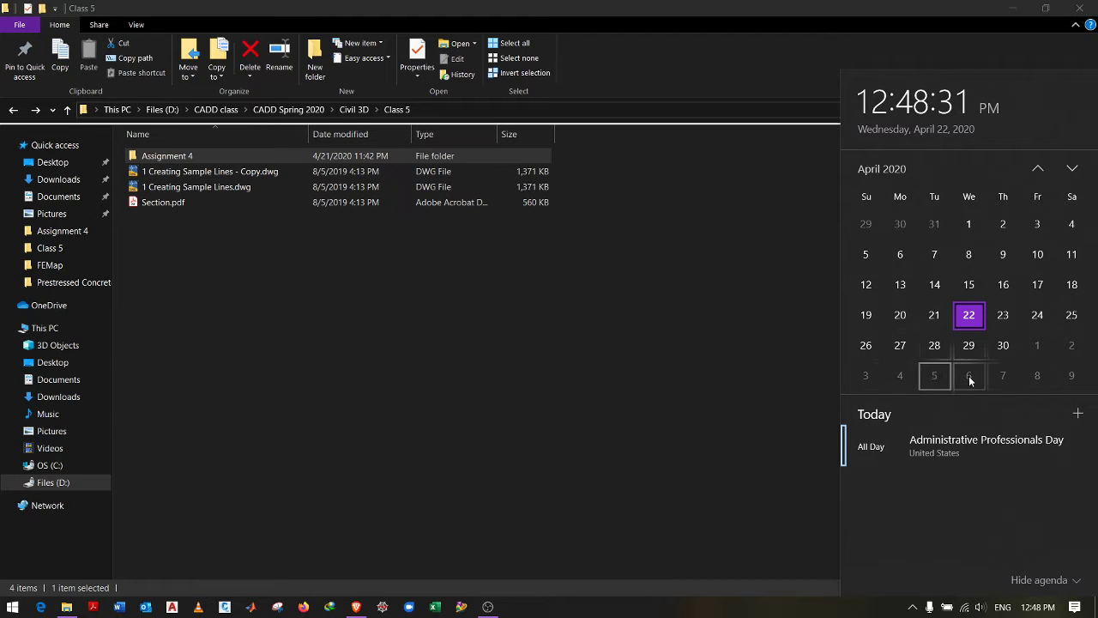
left_click(526, 319)
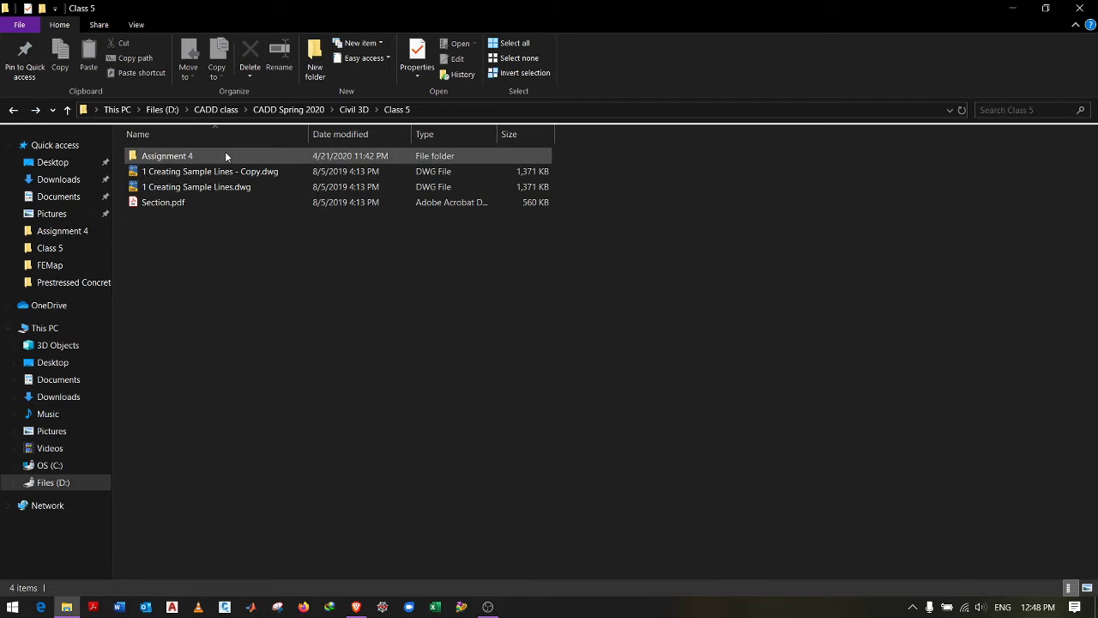
double_click(212, 202)
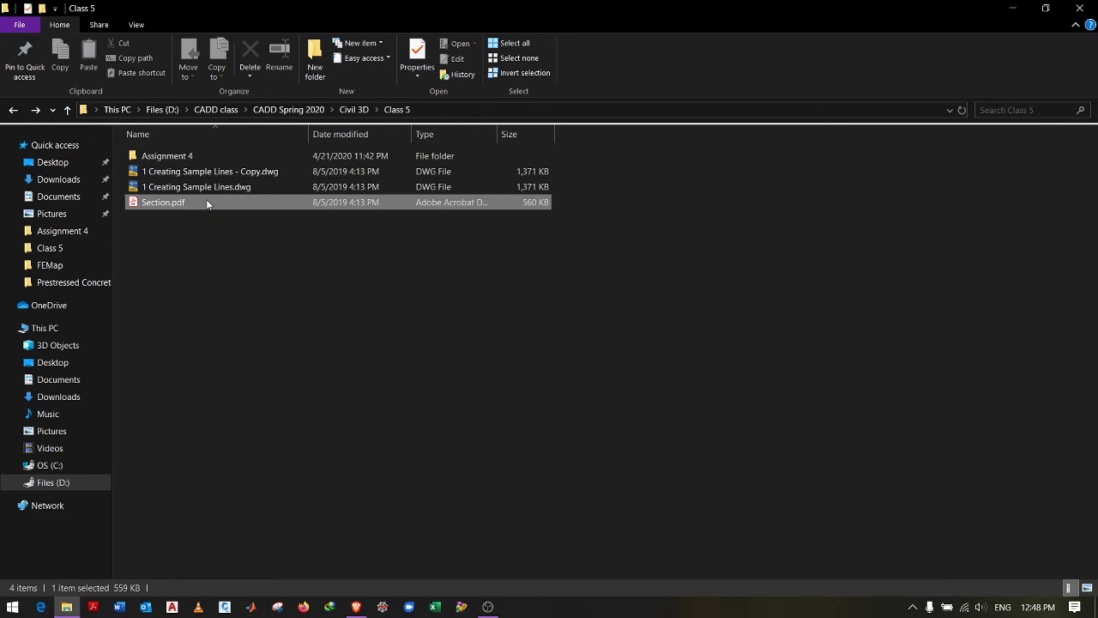
Step: Read Section.pdf down to Create Multiple Section Views, then minimize Acrobat Reader
scroll(558, 196, "down", 2, "ctrl")
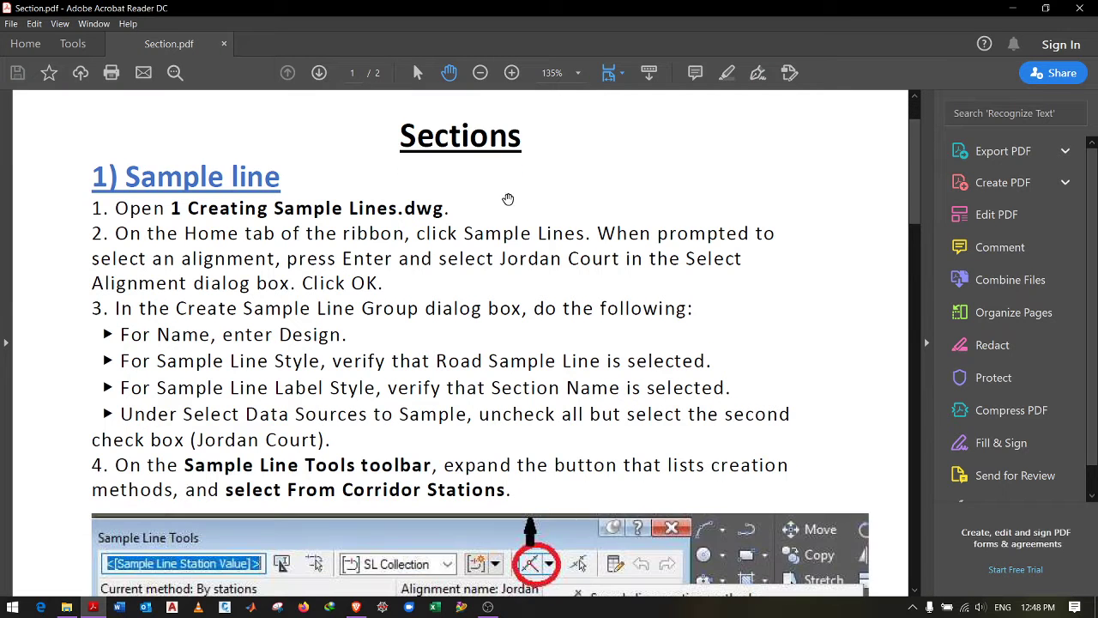
scroll(420, 214, "down", 3)
scroll(420, 214, "up", 5)
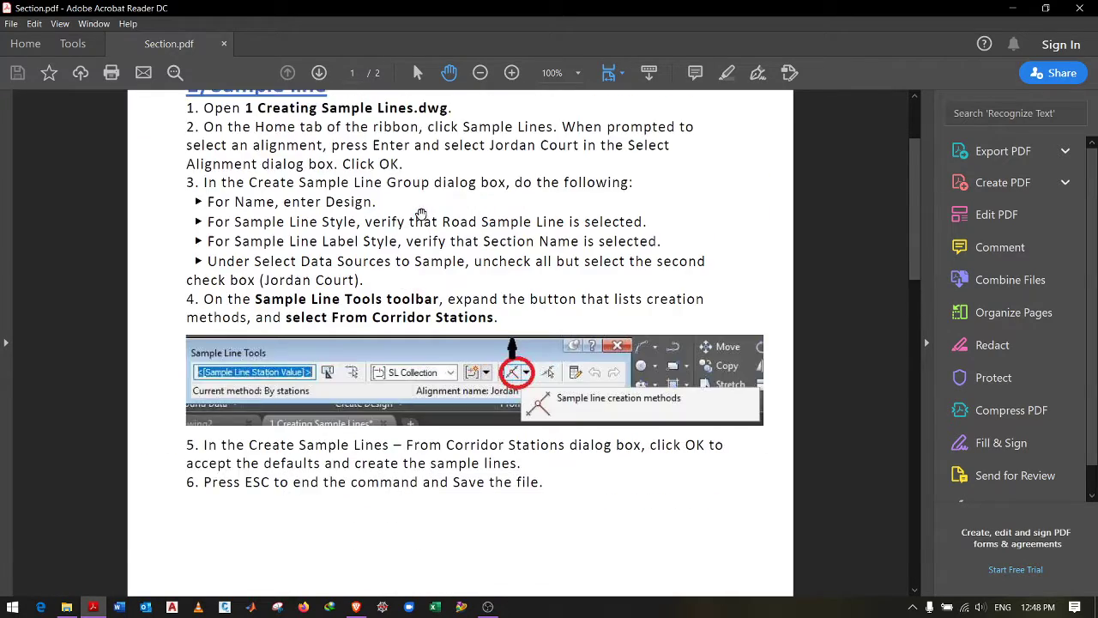
scroll(463, 225, "down", 4)
scroll(485, 208, "down", 10)
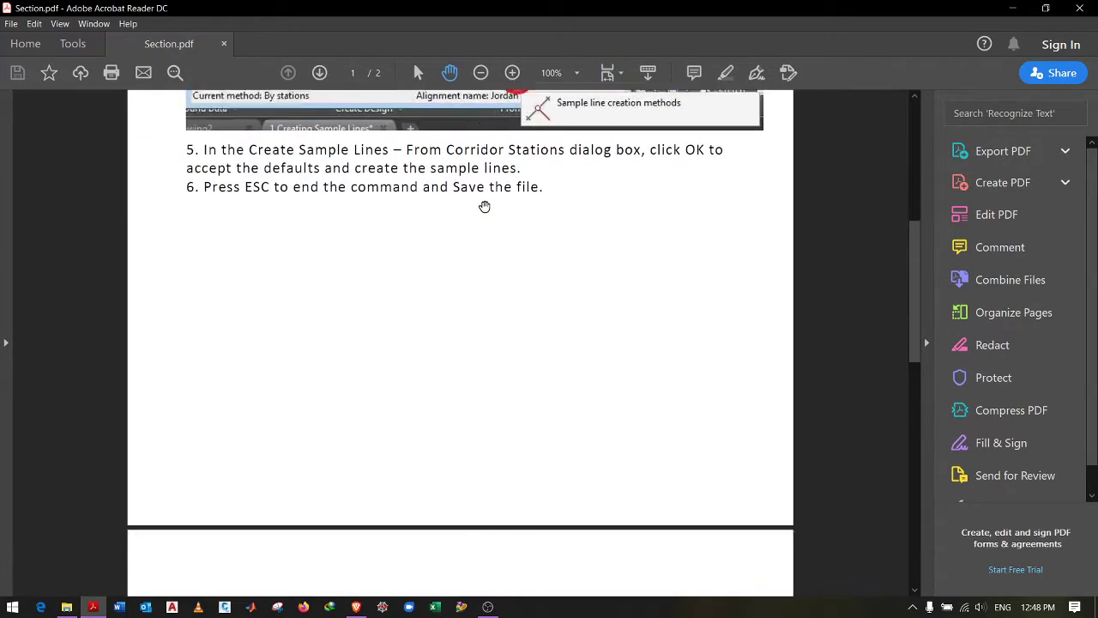
scroll(490, 216, "down", 6)
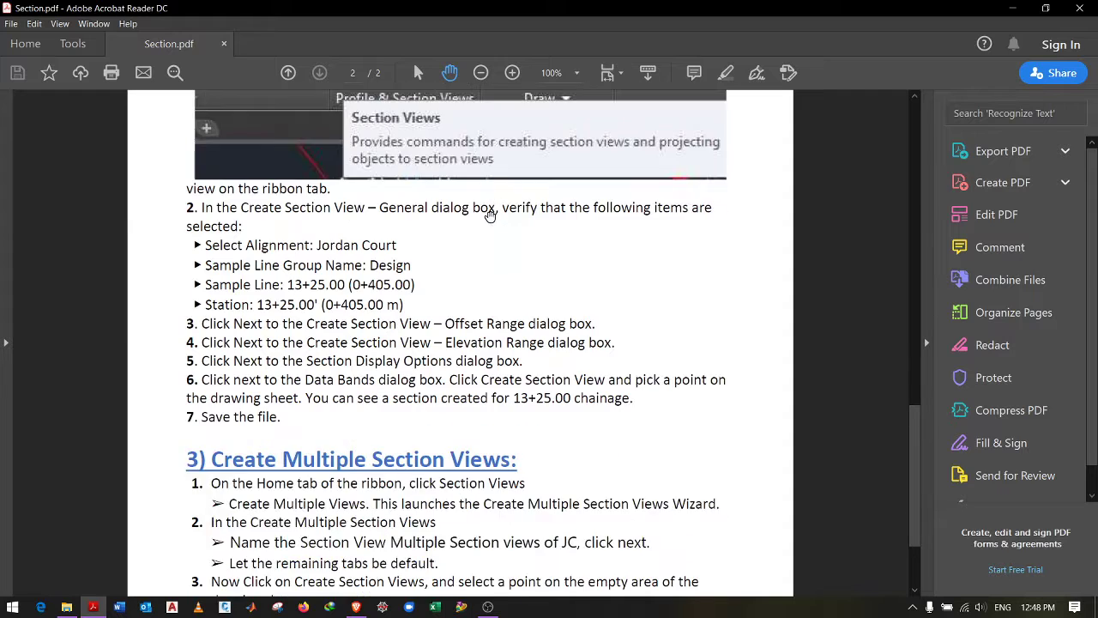
left_click(1012, 8)
left_click(649, 330)
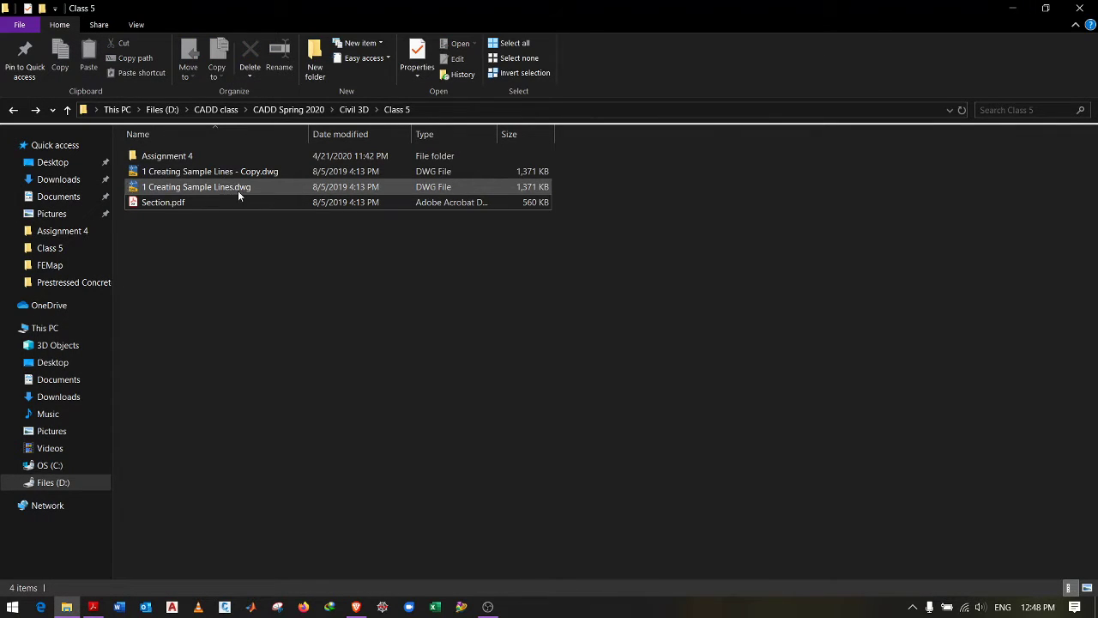
Step: Launch 1 Creating Sample Lines.dwg in Civil 3D 2020 and close the task pane
double_click(216, 186)
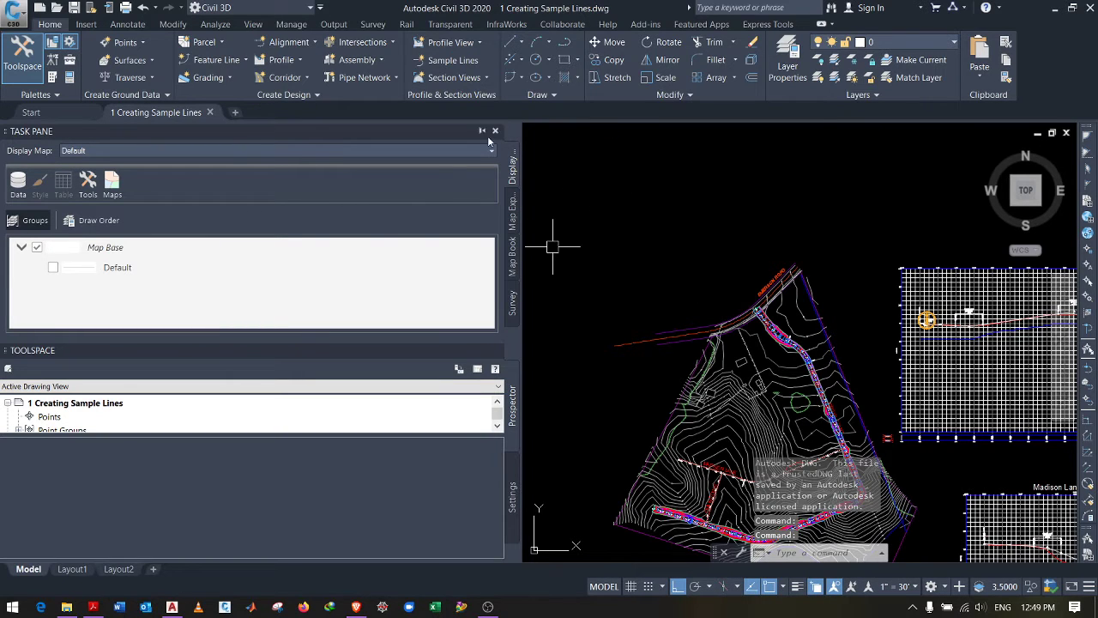
left_click(495, 131)
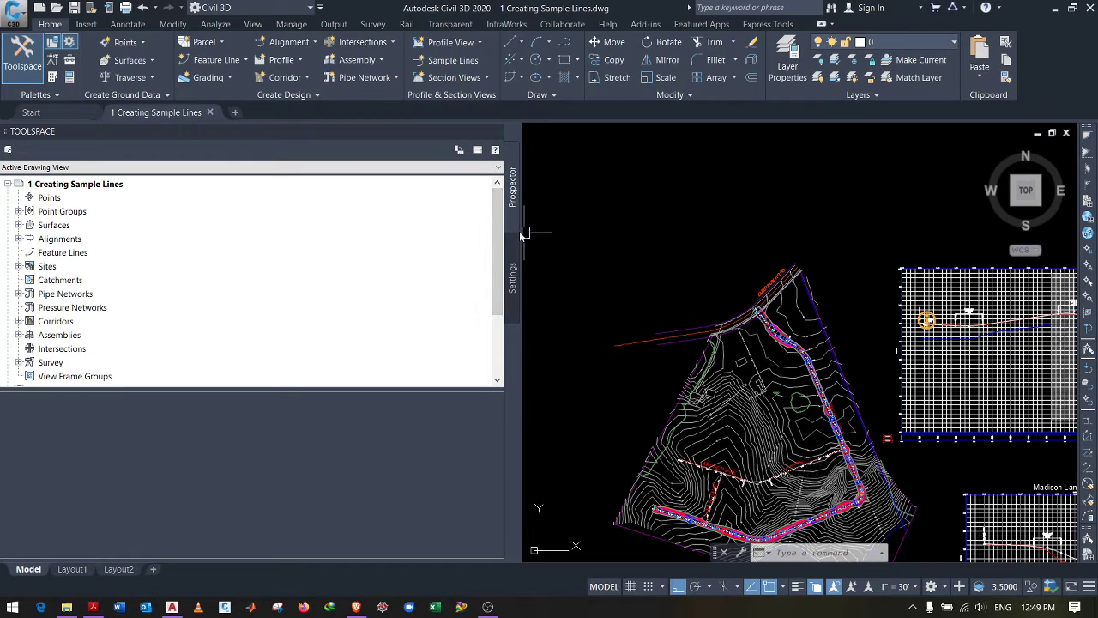
Step: Narrow the Prospector panel and zoom around the Jordan Court corridor stations 3+00 to 4+50
left_click_drag(328, 244, 220, 260)
scroll(537, 256, "down", 6)
scroll(557, 270, "up", 4)
scroll(558, 268, "up", 6)
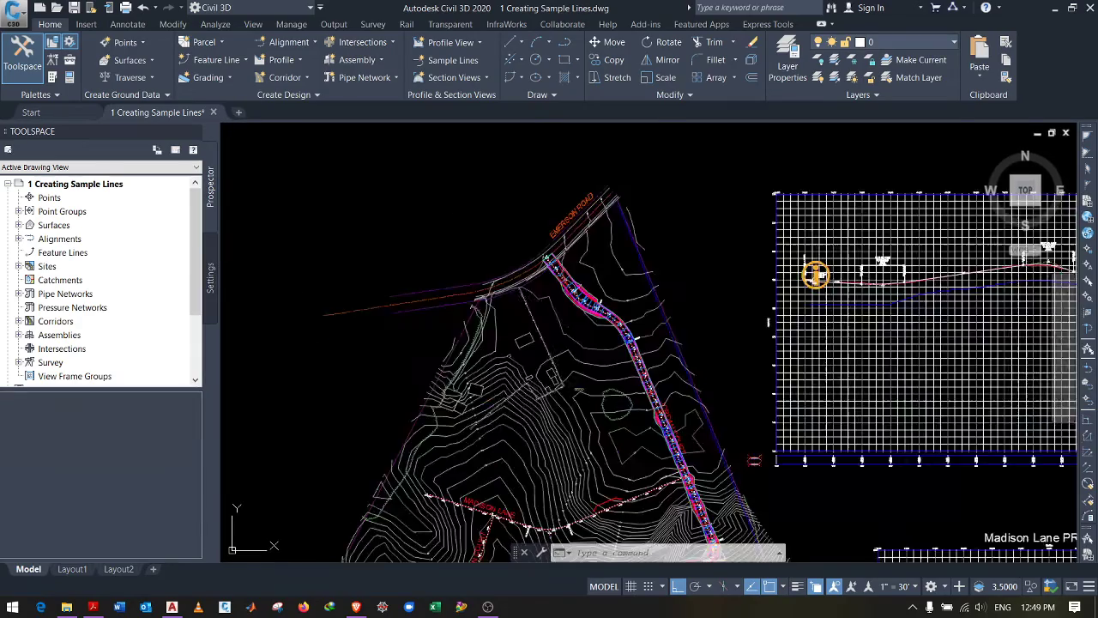
scroll(562, 253, "down", 4)
scroll(563, 245, "up", 8)
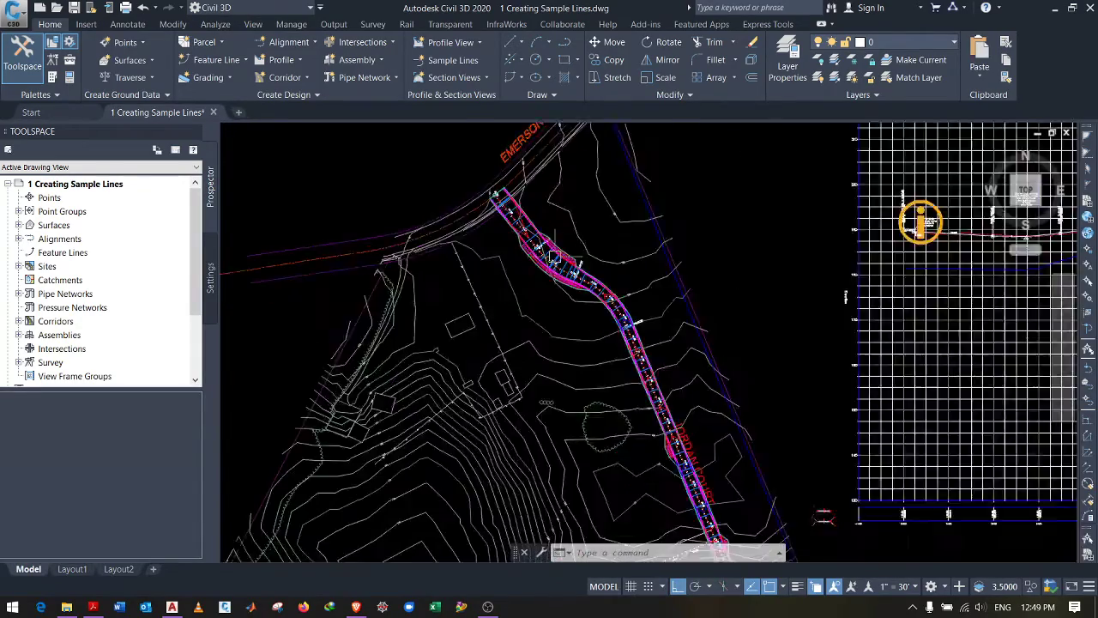
scroll(517, 228, "down", 3)
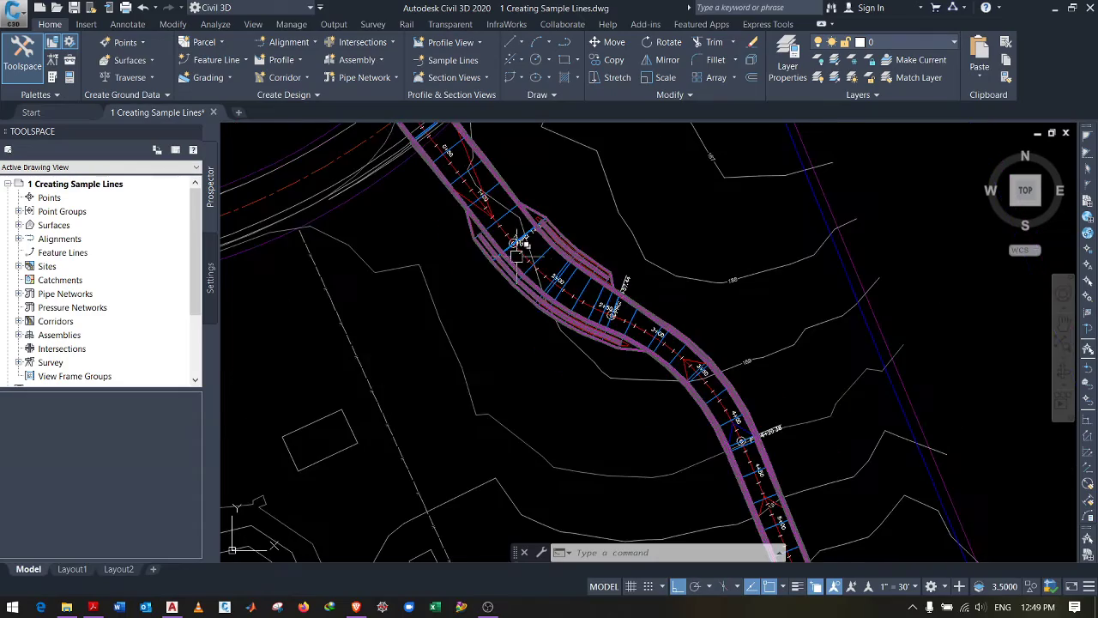
scroll(583, 266, "up", 6)
scroll(577, 243, "down", 3)
scroll(577, 243, "down", 6)
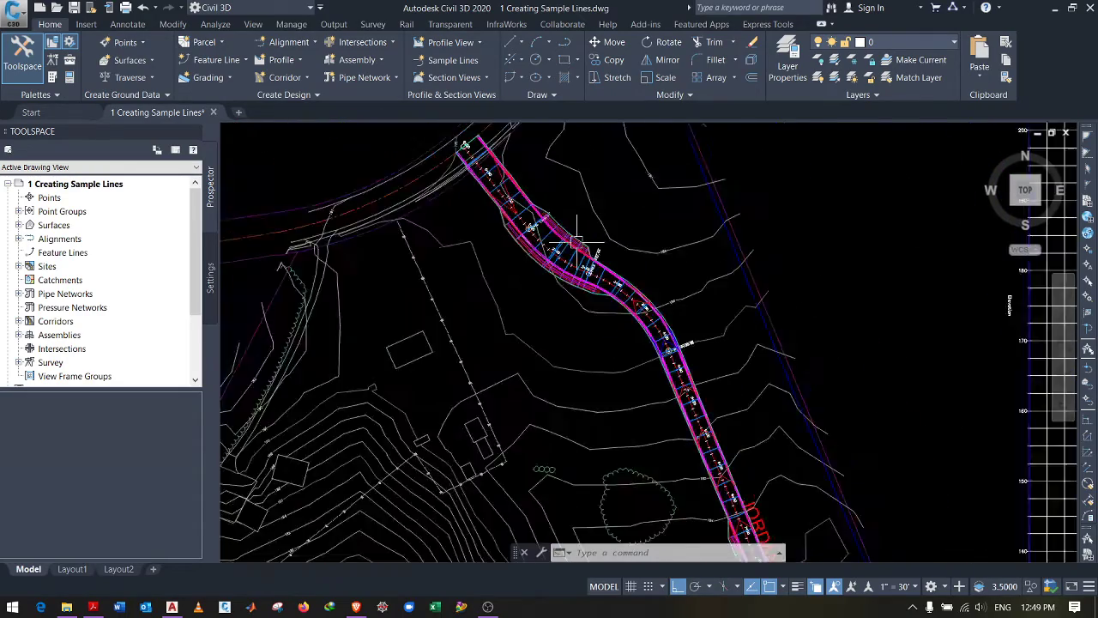
scroll(652, 274, "up", 6)
scroll(652, 257, "down", 1)
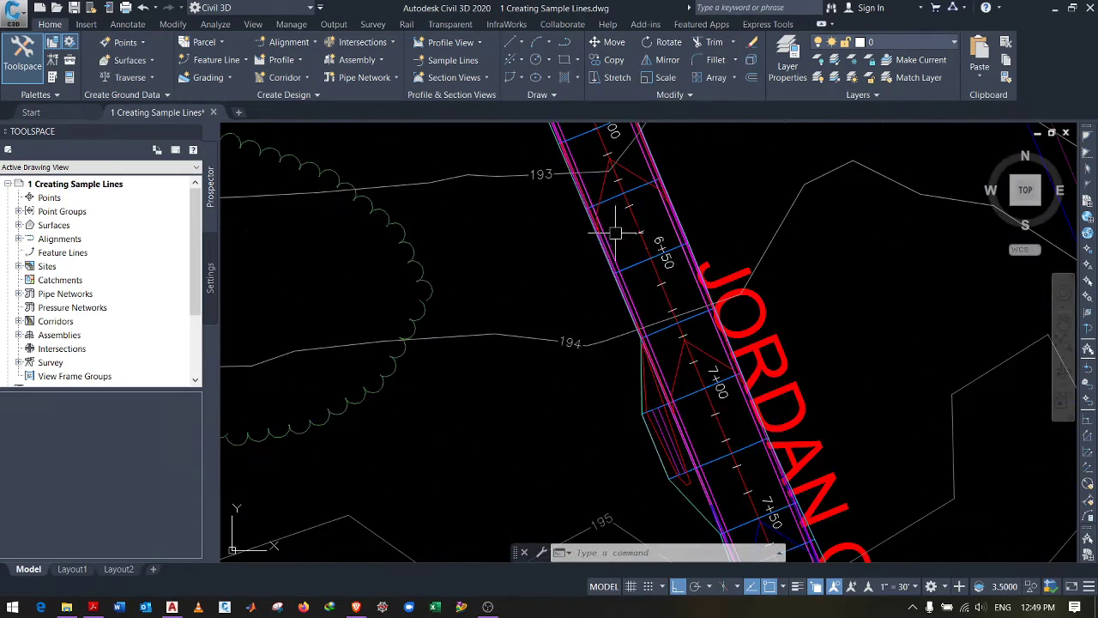
scroll(612, 216, "up", 4)
scroll(609, 216, "down", 6)
scroll(615, 215, "down", 6)
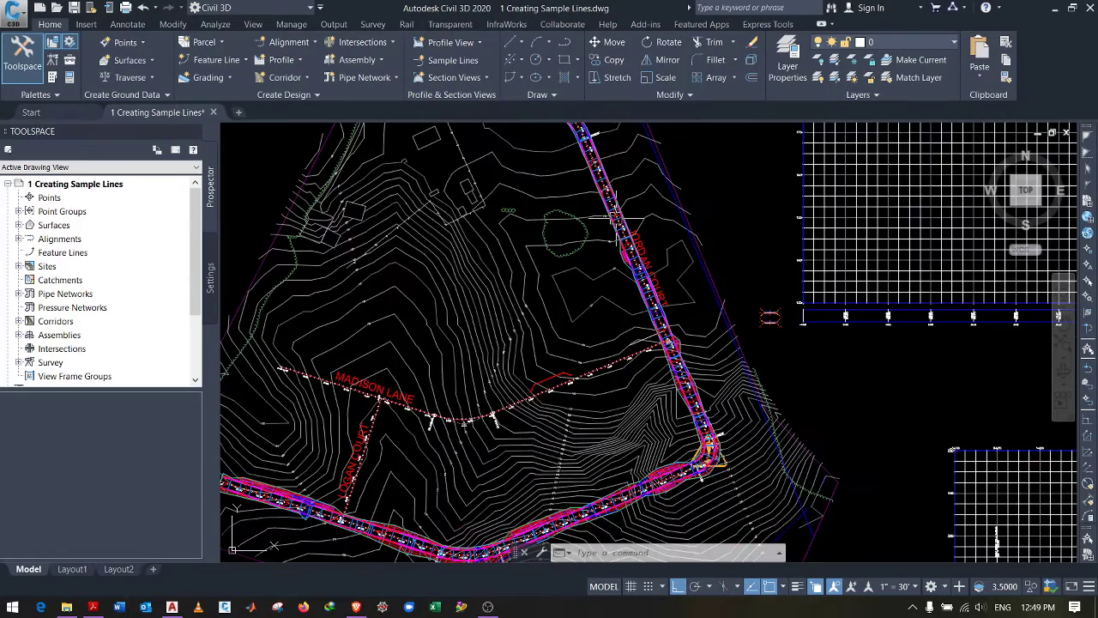
scroll(592, 223, "up", 2)
scroll(573, 225, "down", 2)
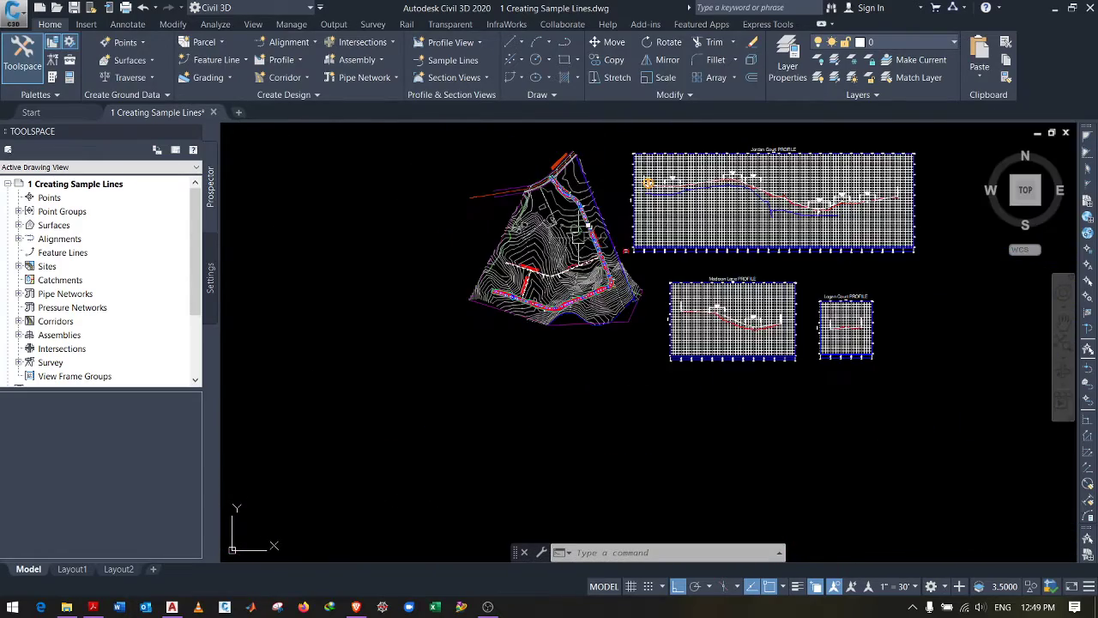
scroll(601, 223, "up", 4)
scroll(652, 232, "down", 4)
scroll(709, 237, "up", 2)
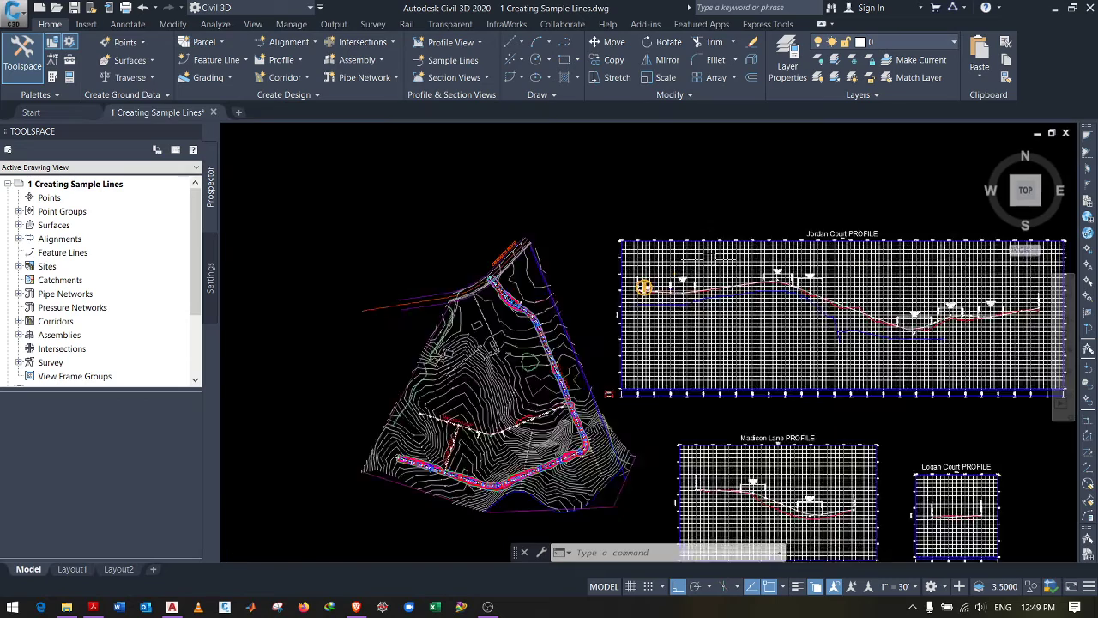
scroll(708, 237, "up", 5)
scroll(443, 353, "down", 3)
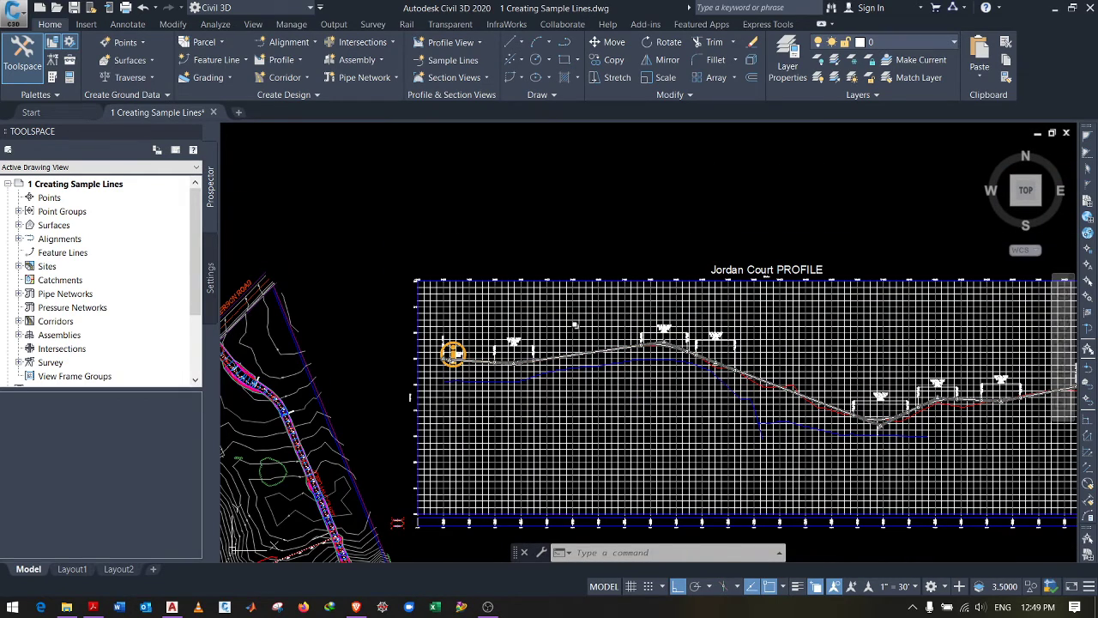
scroll(562, 339, "down", 3)
scroll(433, 343, "up", 4)
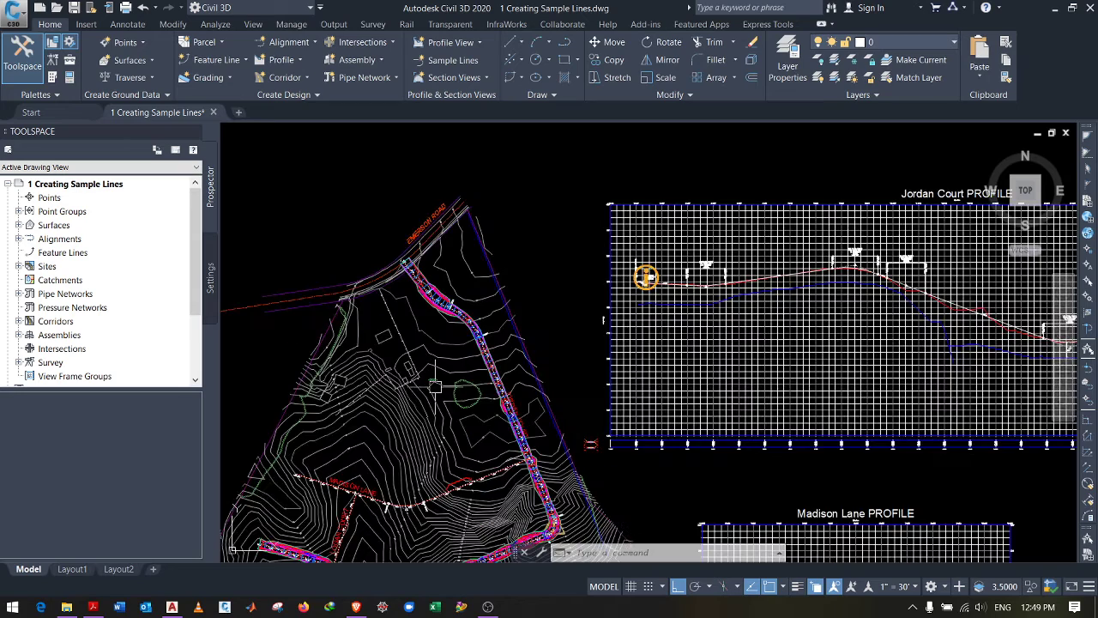
scroll(454, 330, "up", 4)
scroll(455, 329, "up", 5)
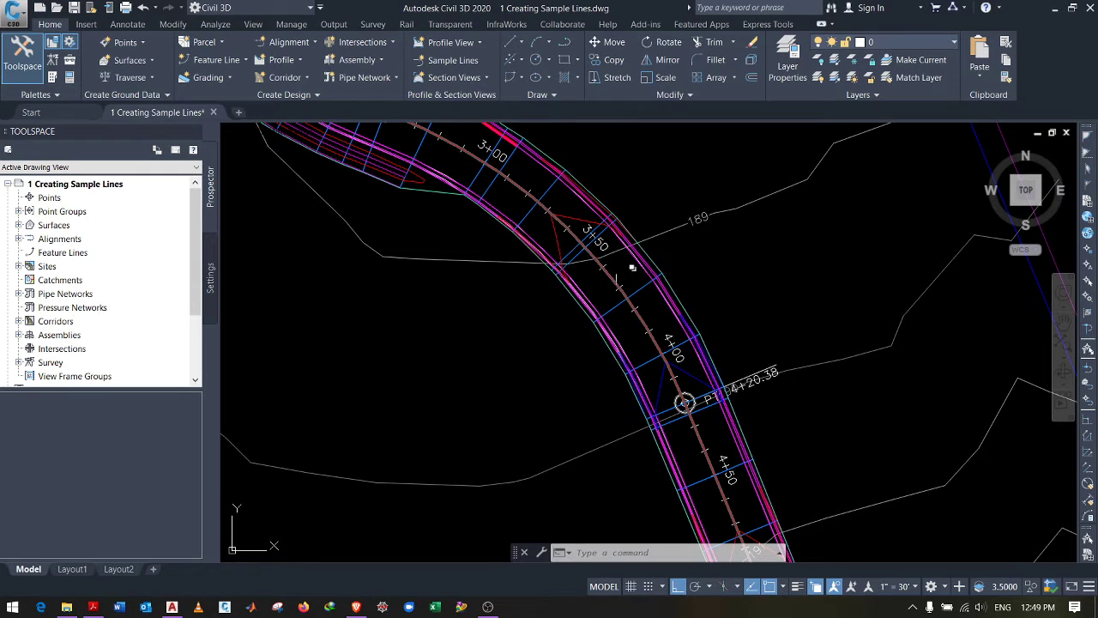
Step: Create sample line group 'Design' on Jordan Court, unchecking EG and the other Jordan Court and Madison Lane sources
left_click(441, 62)
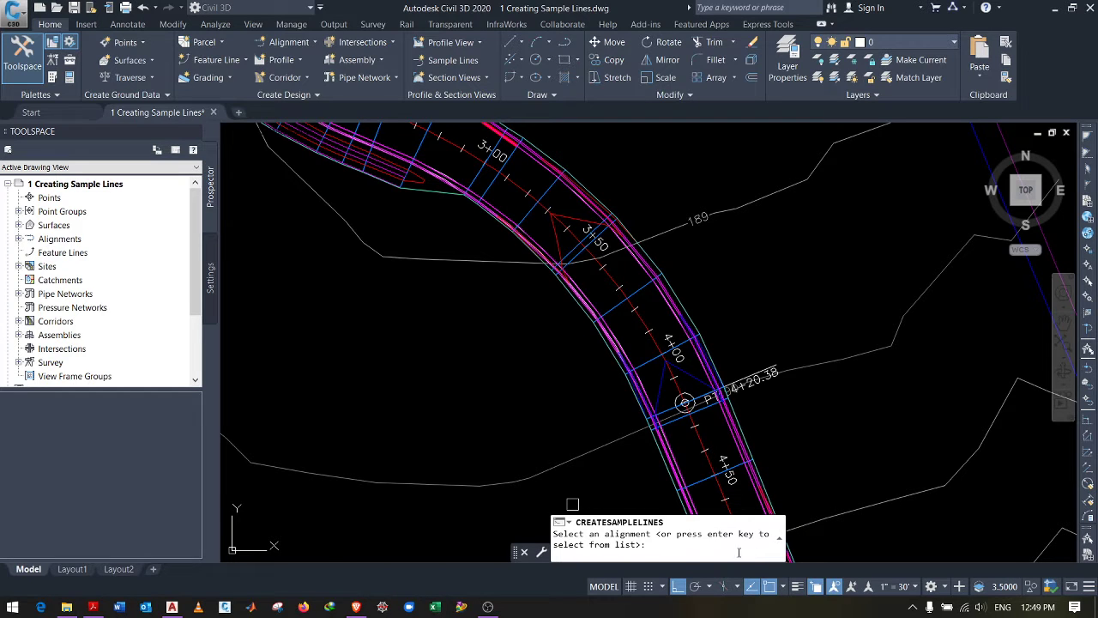
scroll(557, 233, "up", 5)
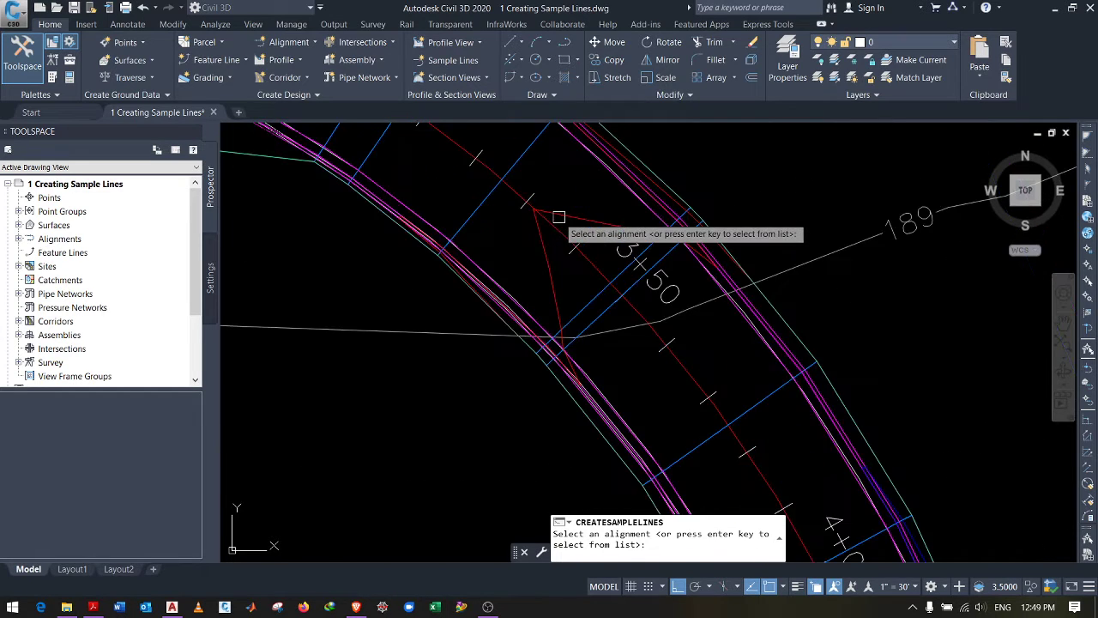
scroll(521, 230, "down", 5)
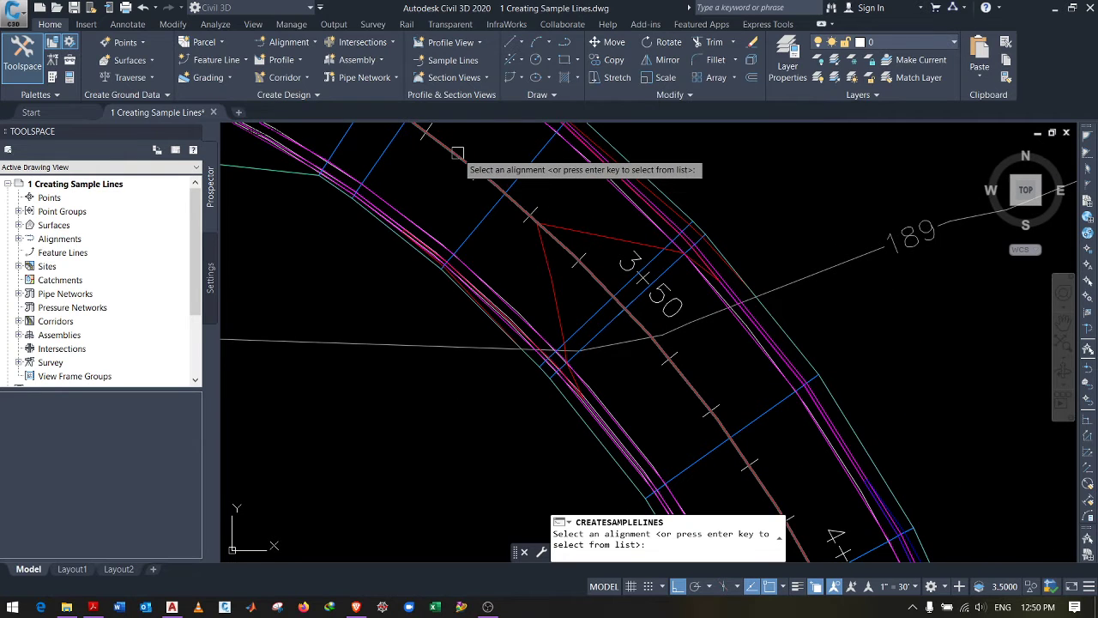
left_click(460, 171)
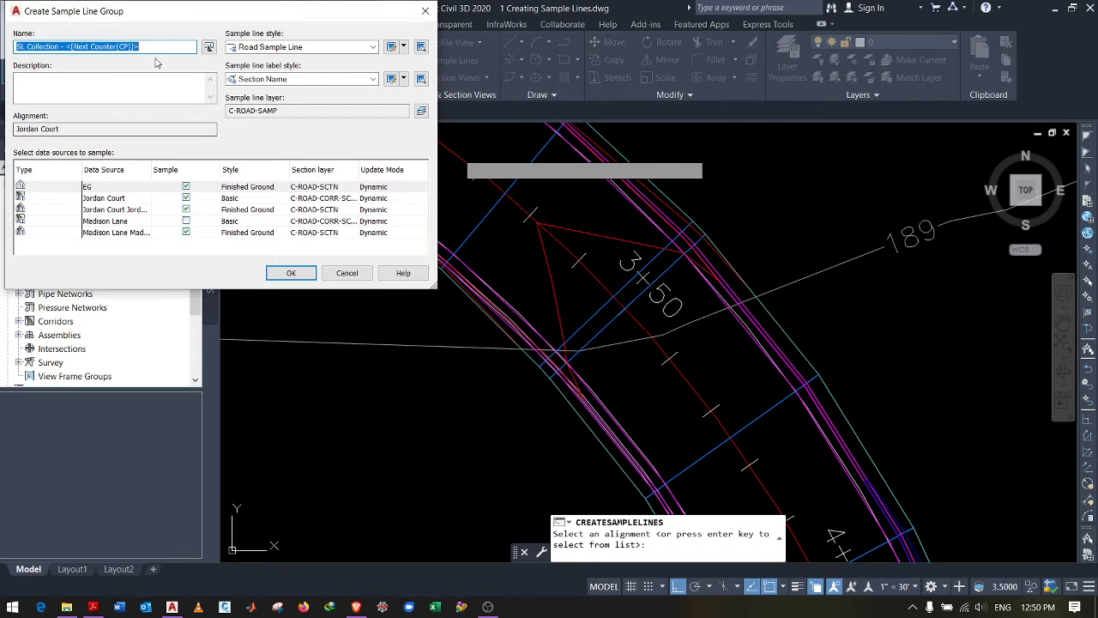
type("Design")
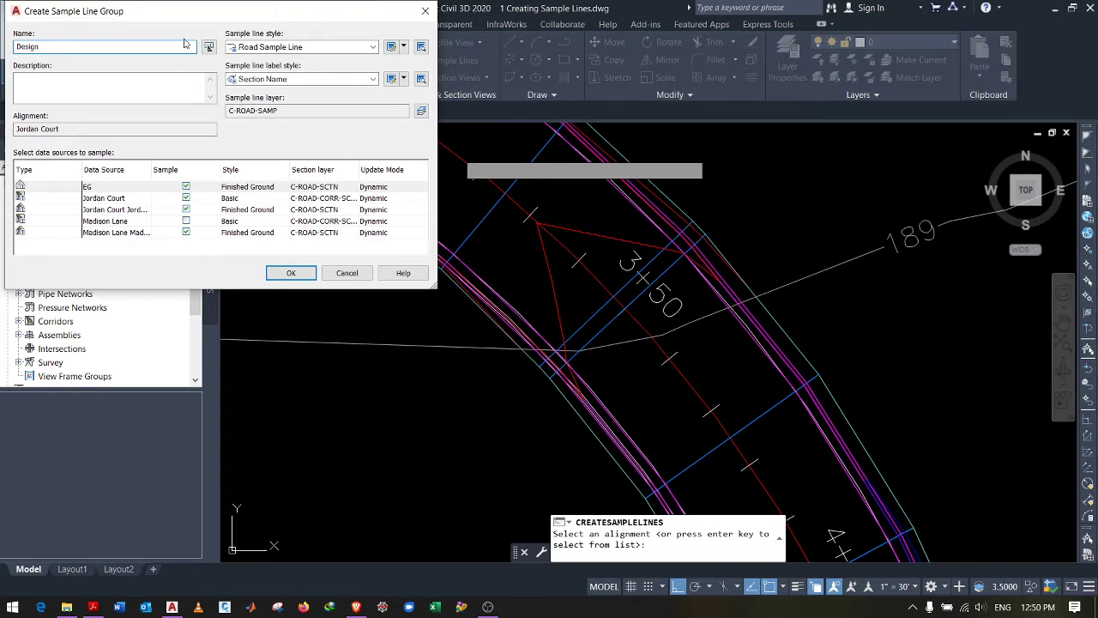
left_click_drag(271, 19, 371, 50)
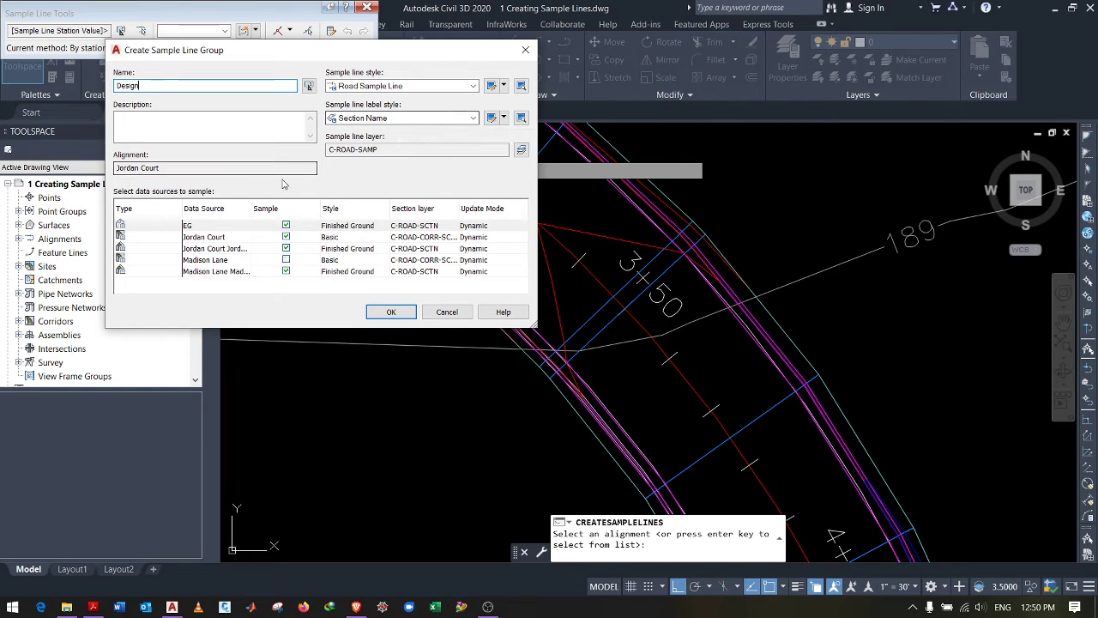
left_click(285, 227)
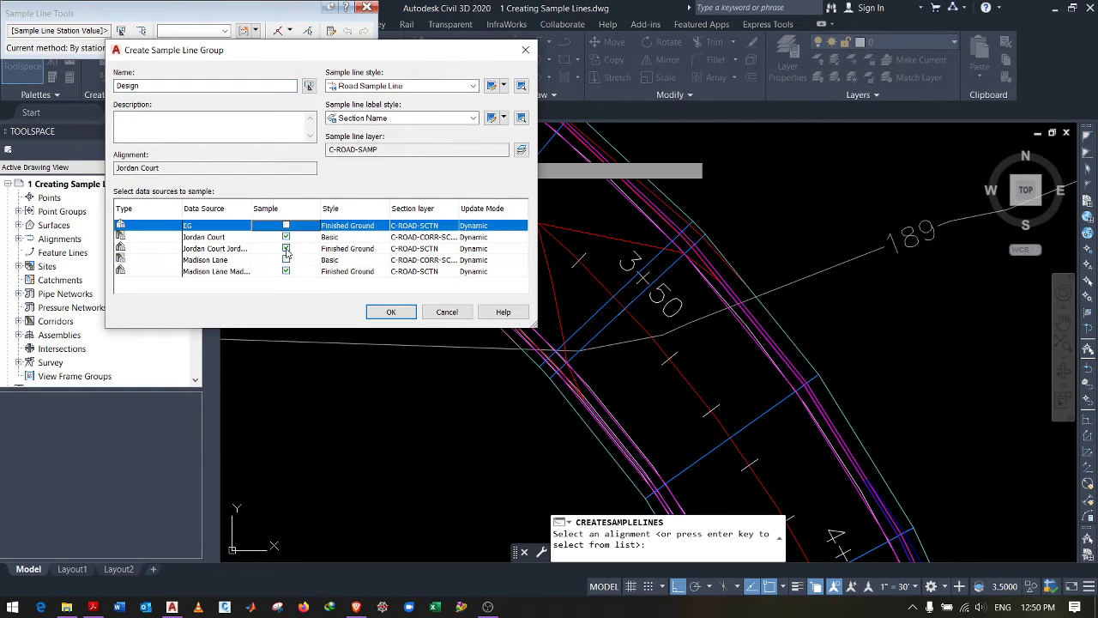
left_click(286, 247)
left_click(286, 271)
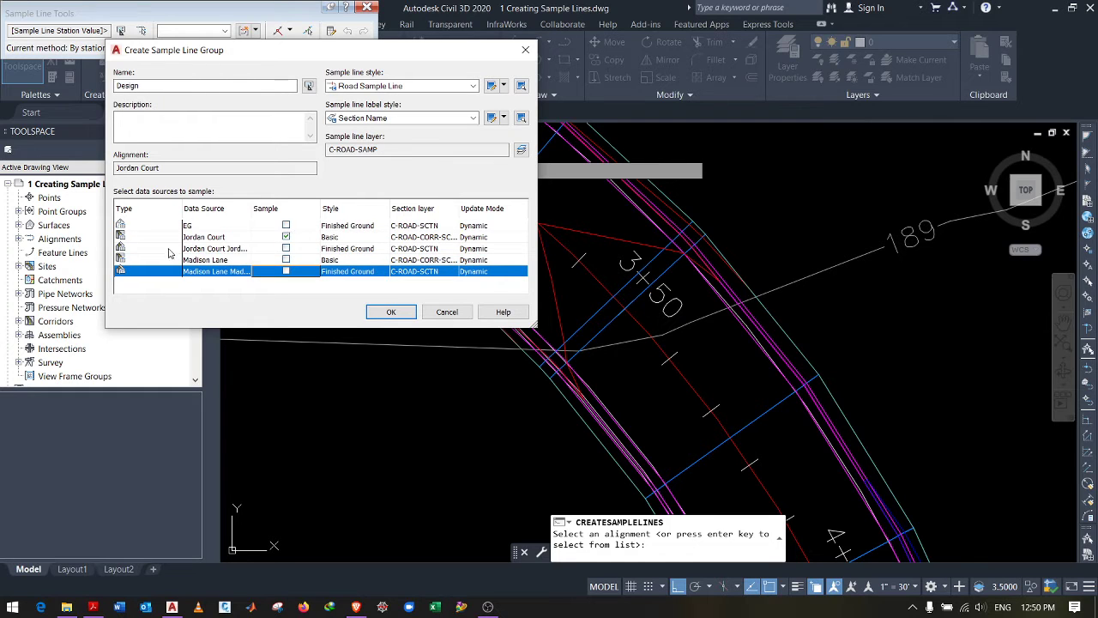
left_click(248, 239)
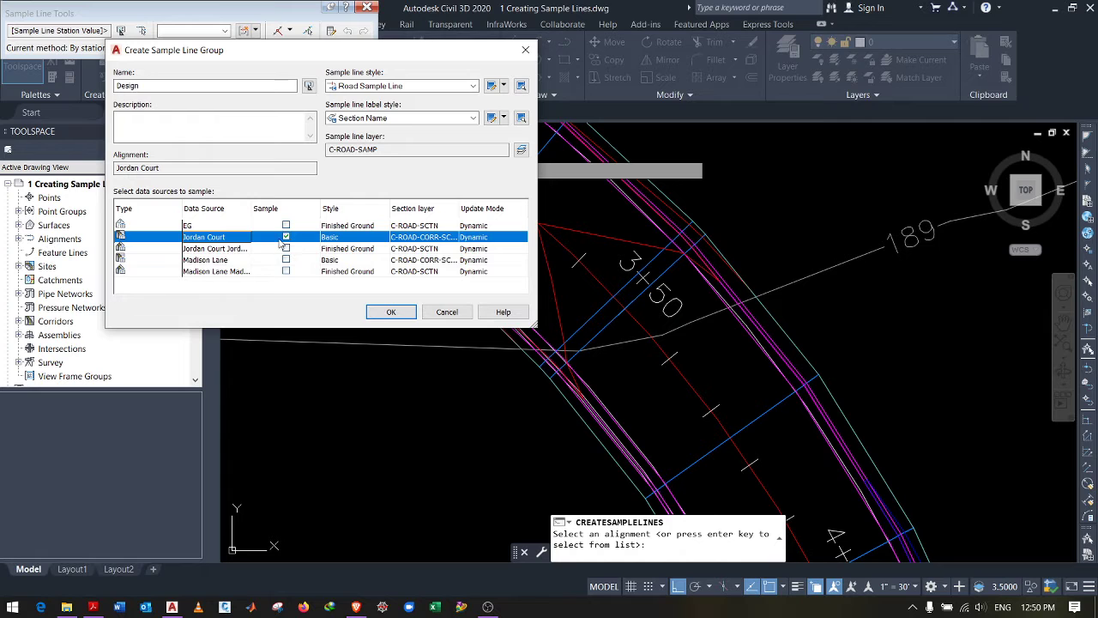
left_click(389, 313)
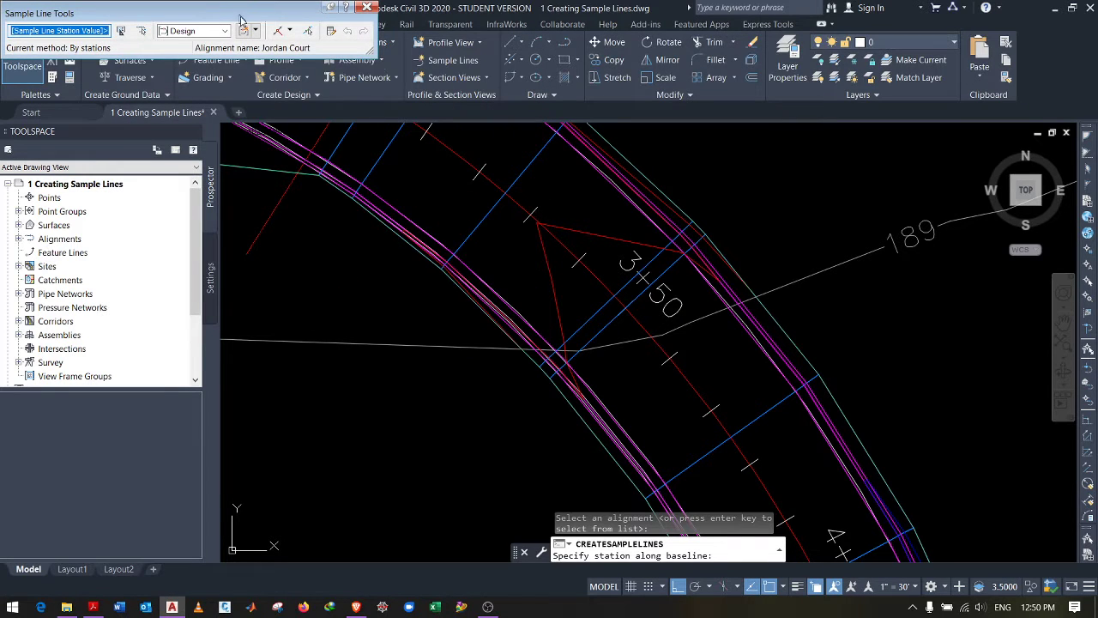
Step: Reposition the Sample Line Tools toolbar and show the Sample Line Creation Methods list
left_click_drag(240, 19, 254, 32)
left_click_drag(136, 32, 138, 36)
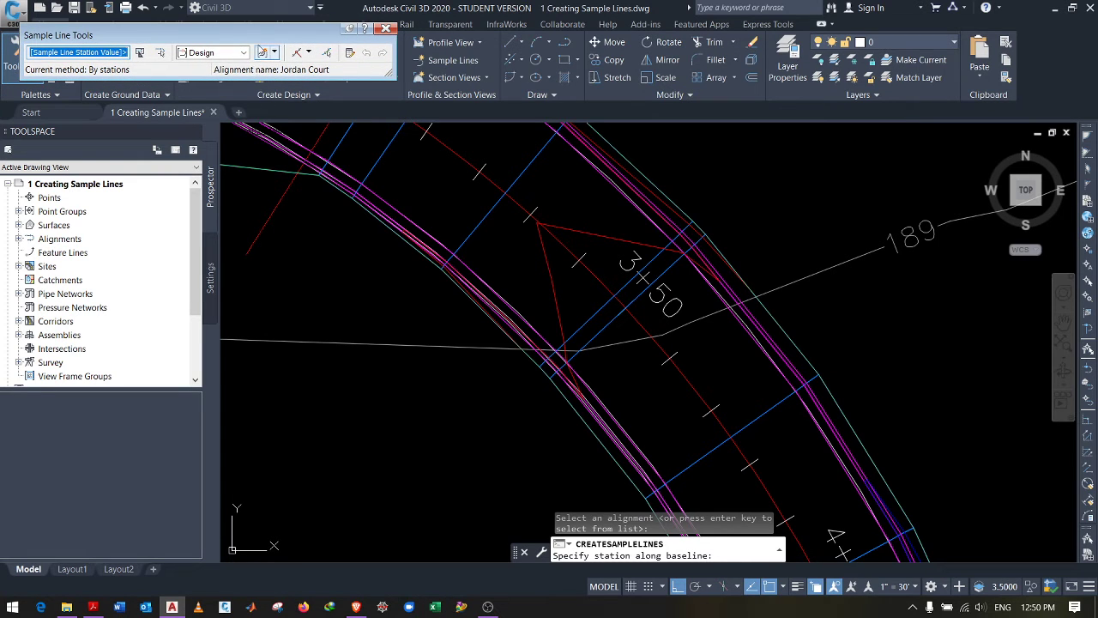
left_click_drag(229, 38, 178, 45)
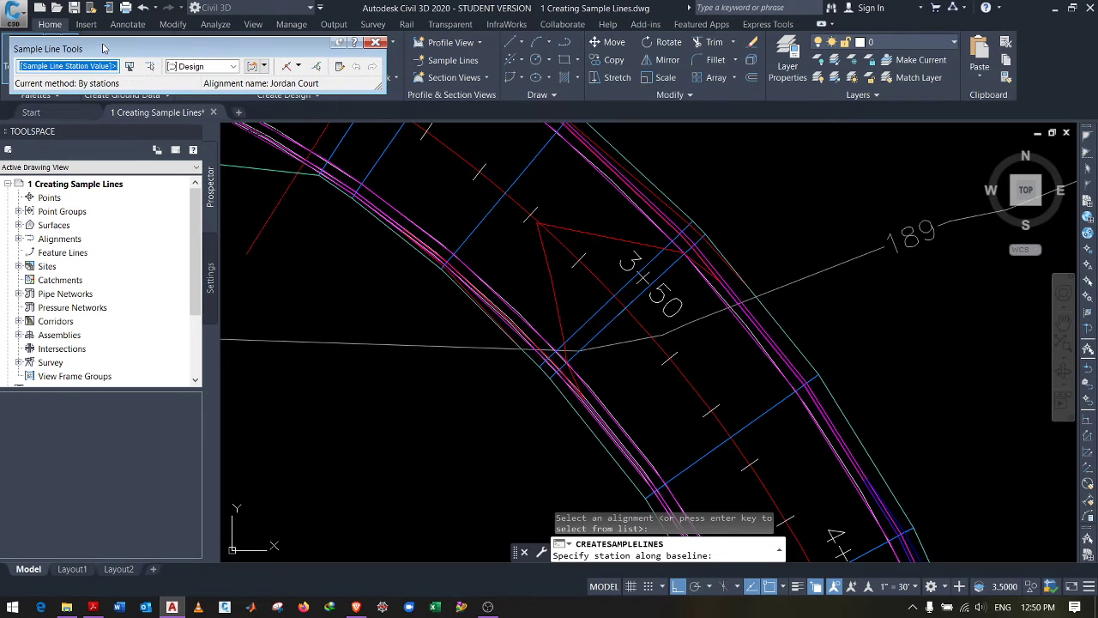
left_click_drag(188, 50, 196, 46)
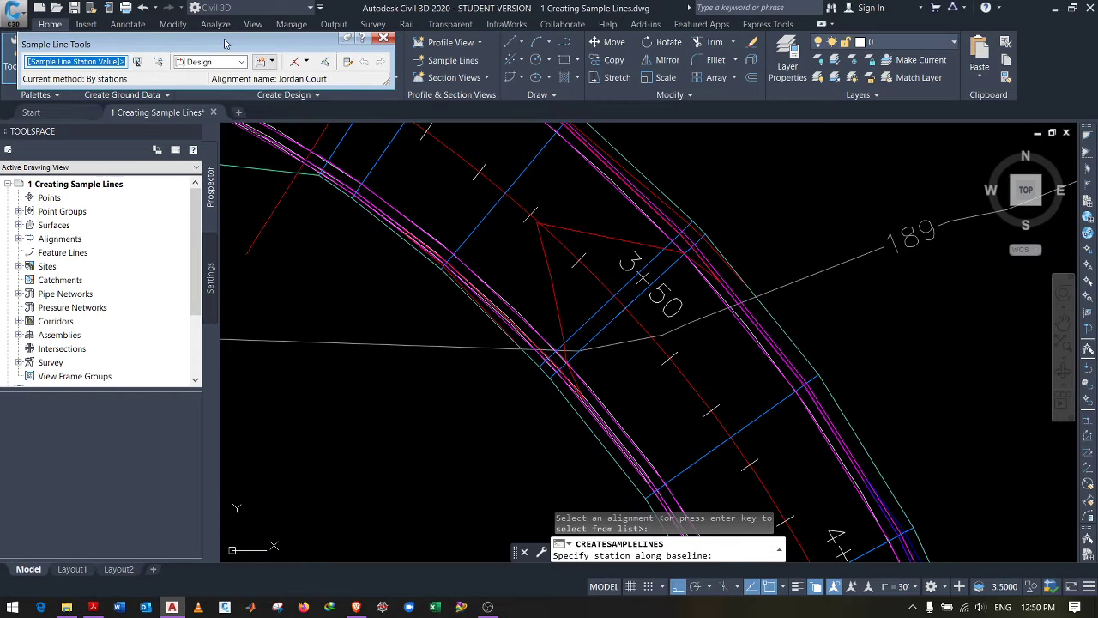
left_click(306, 61)
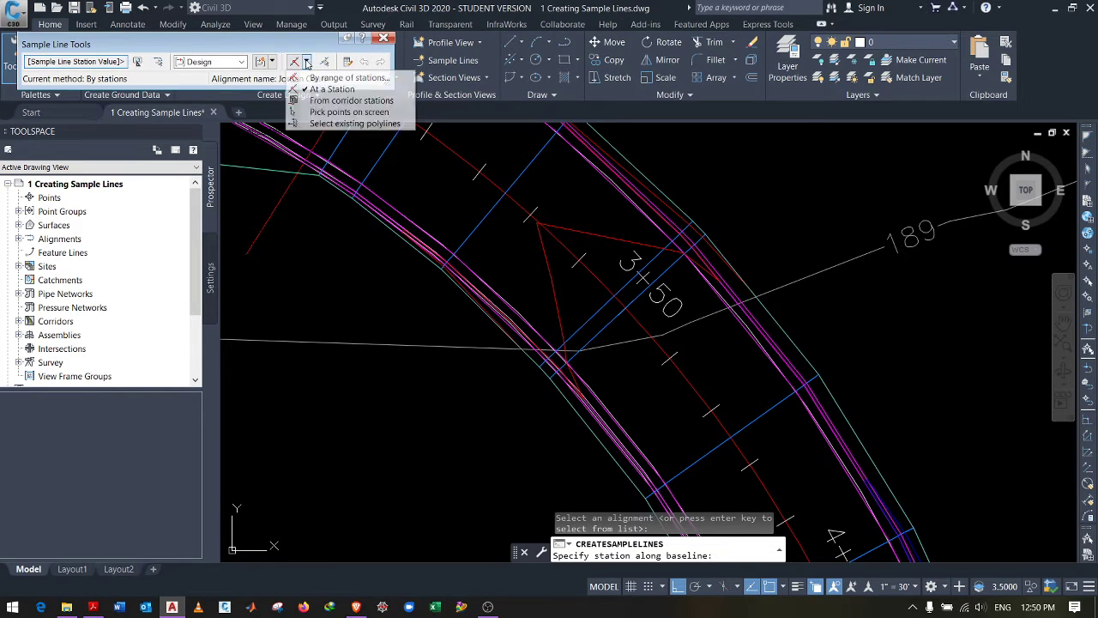
left_click(319, 45)
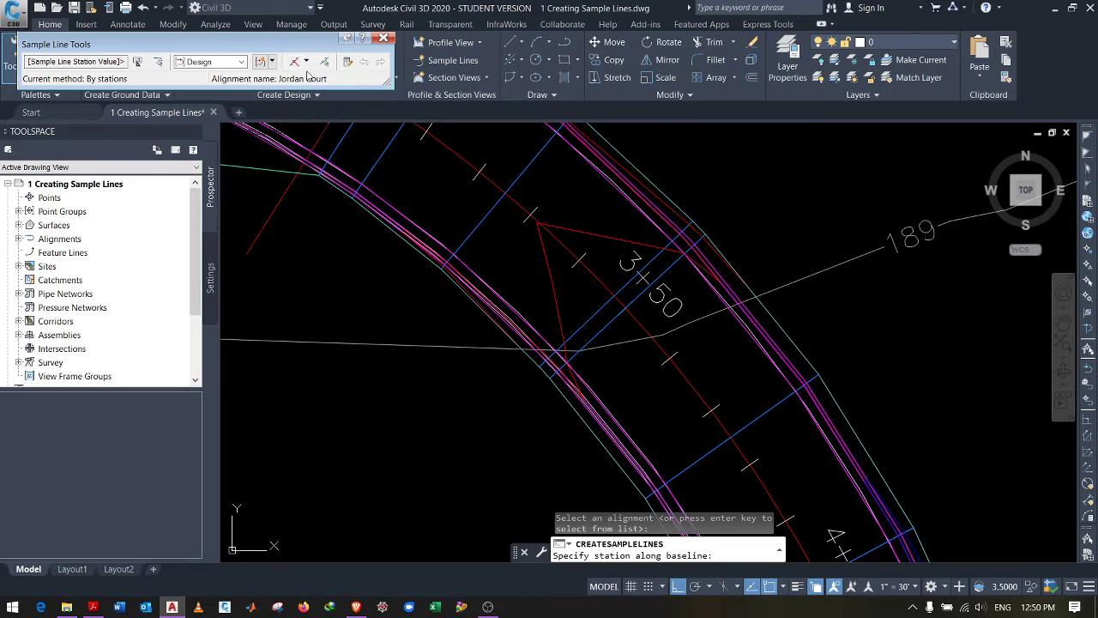
left_click(305, 66)
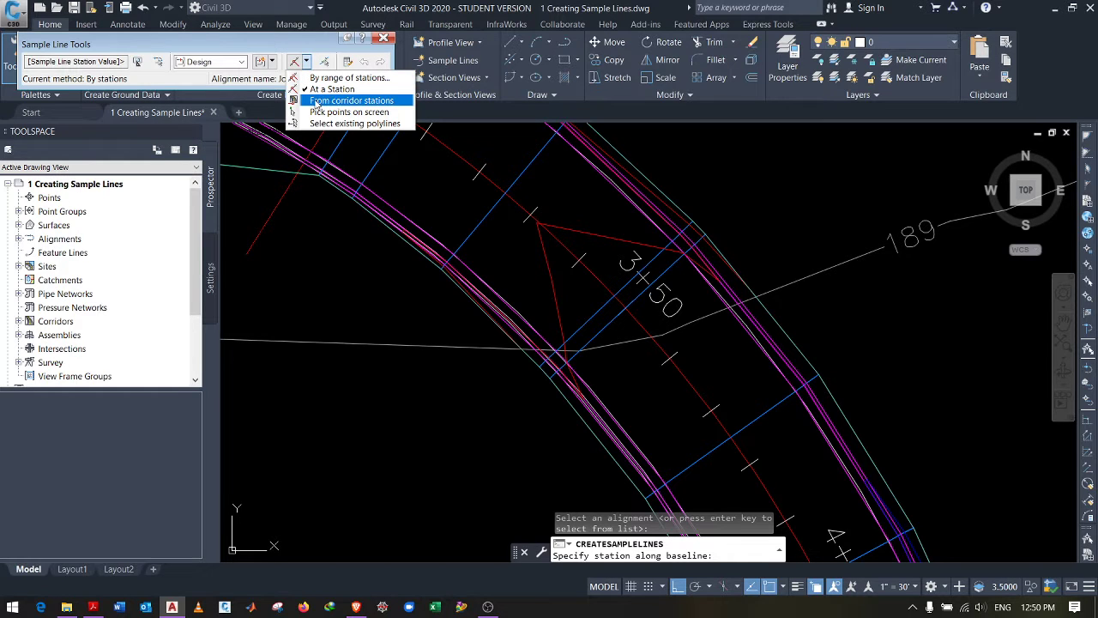
Step: Generate Design sample lines from corridor stations with 50' left and right swath widths
left_click(369, 102)
scroll(540, 255, "down", 2)
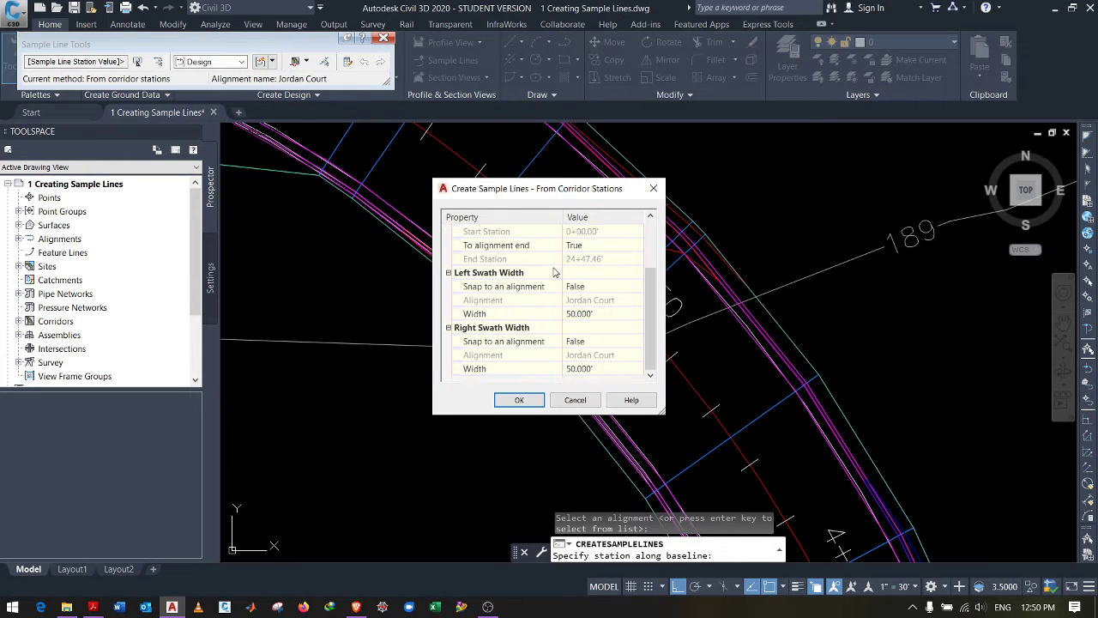
scroll(553, 271, "up", 2)
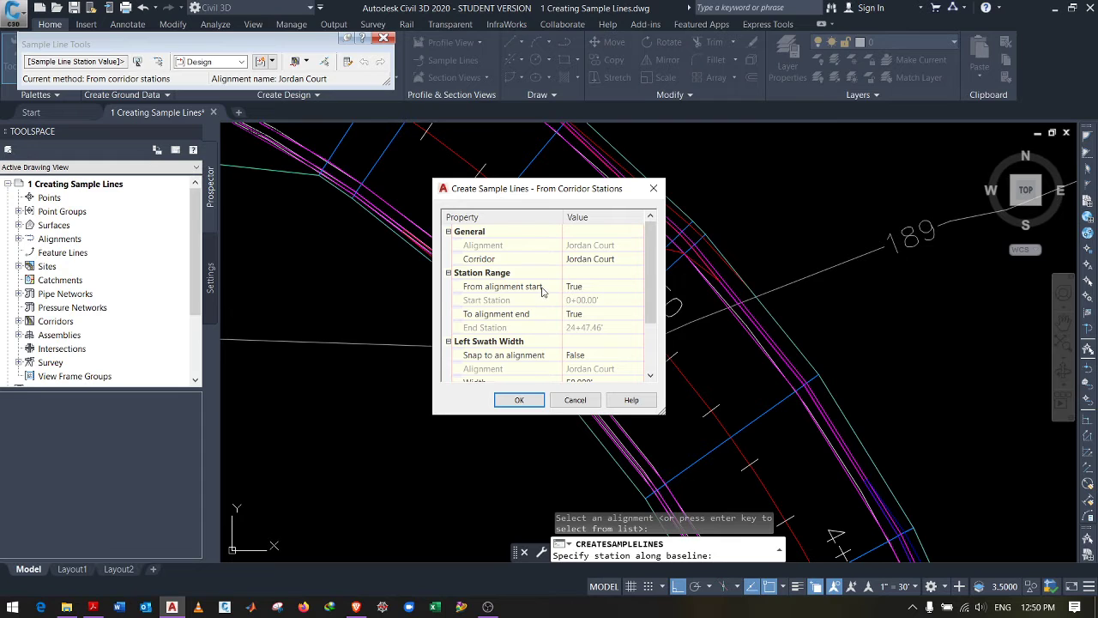
scroll(541, 292, "down", 1)
scroll(556, 275, "down", 1)
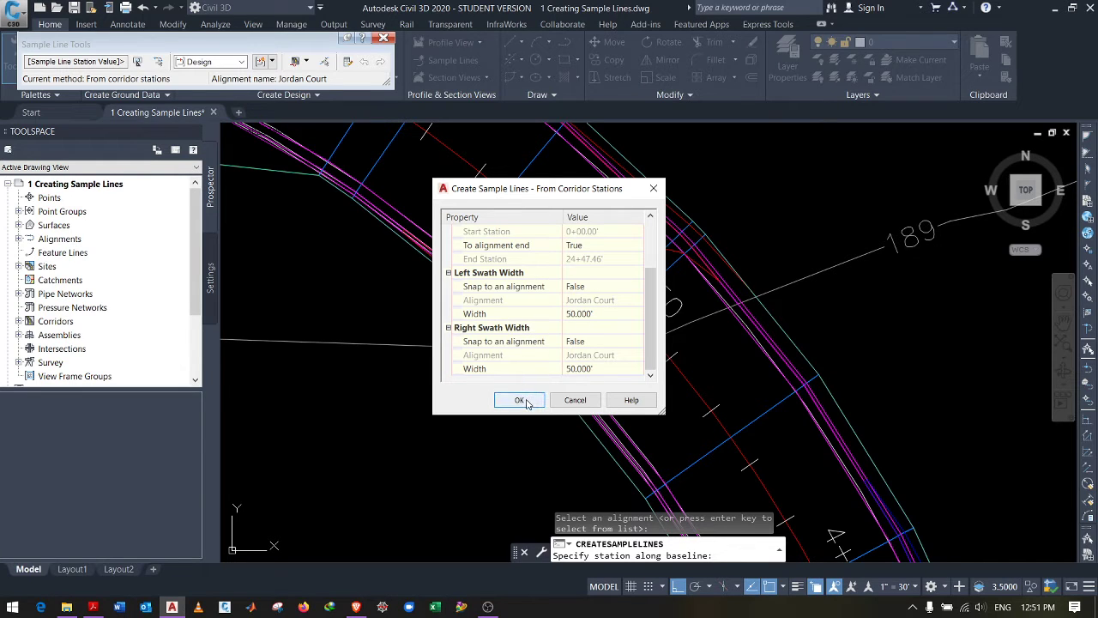
scroll(571, 287, "up", 2)
scroll(545, 268, "down", 2)
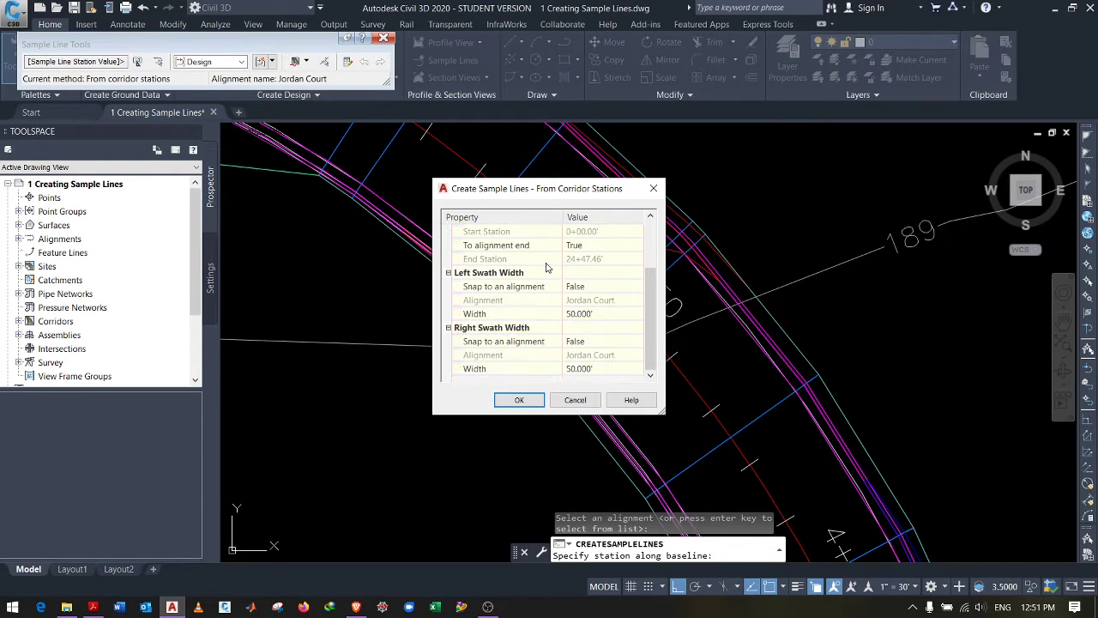
left_click(518, 400)
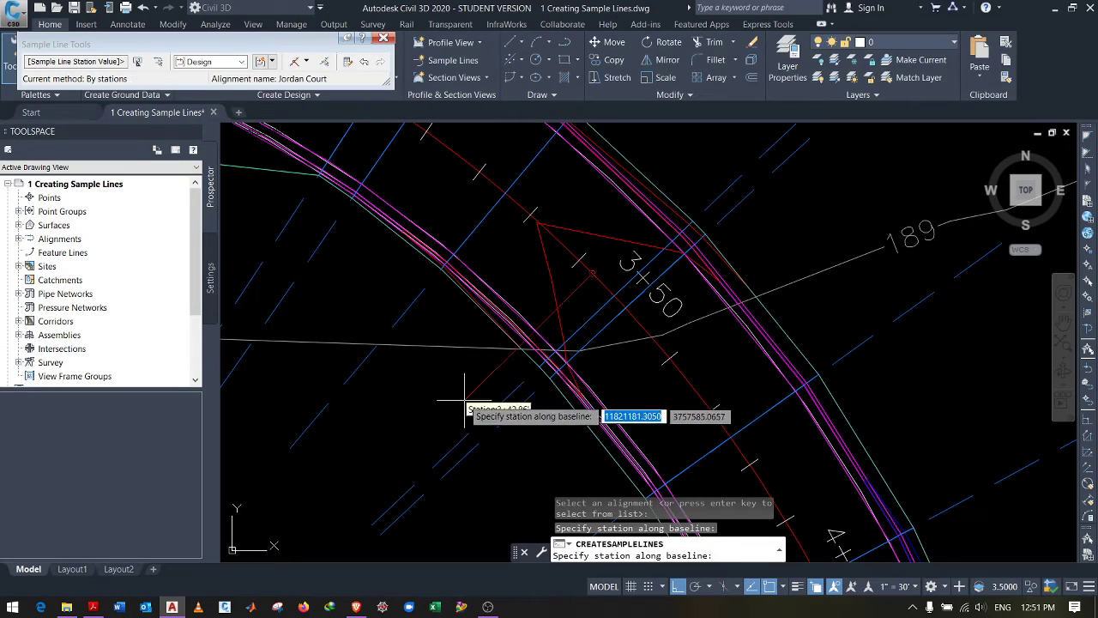
scroll(472, 369, "down", 6)
scroll(446, 344, "down", 2)
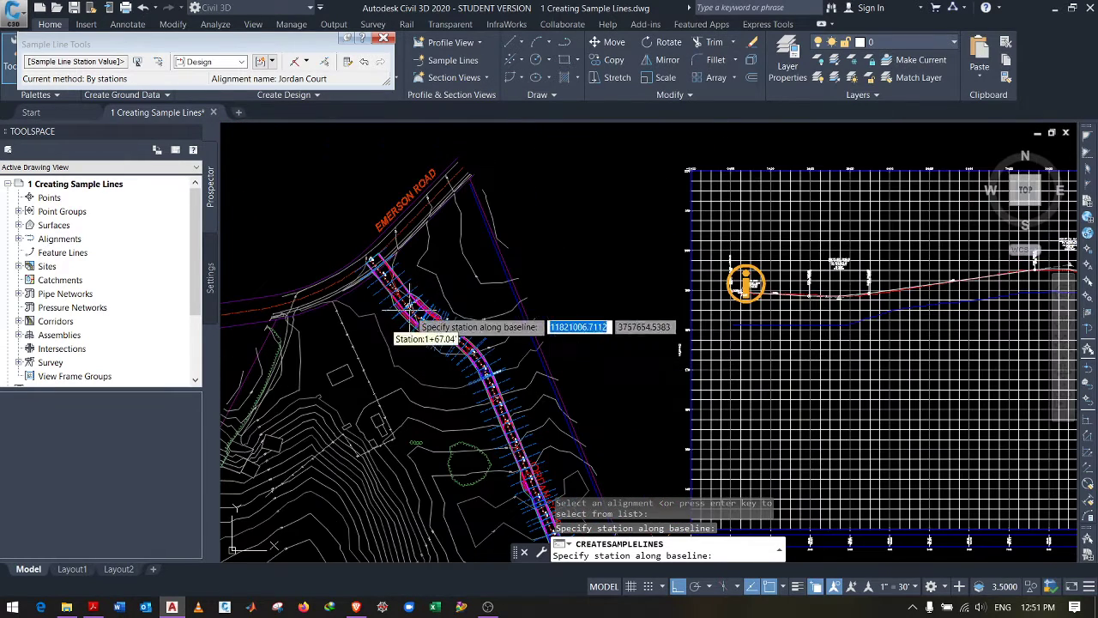
scroll(428, 330, "up", 5)
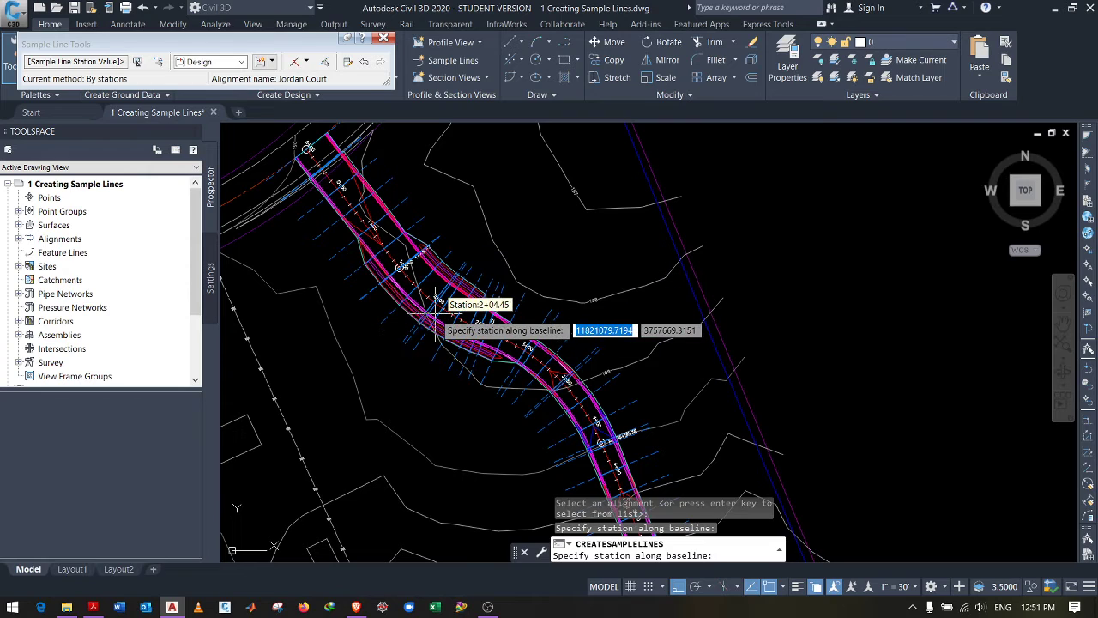
scroll(369, 240, "up", 3)
scroll(546, 251, "down", 3)
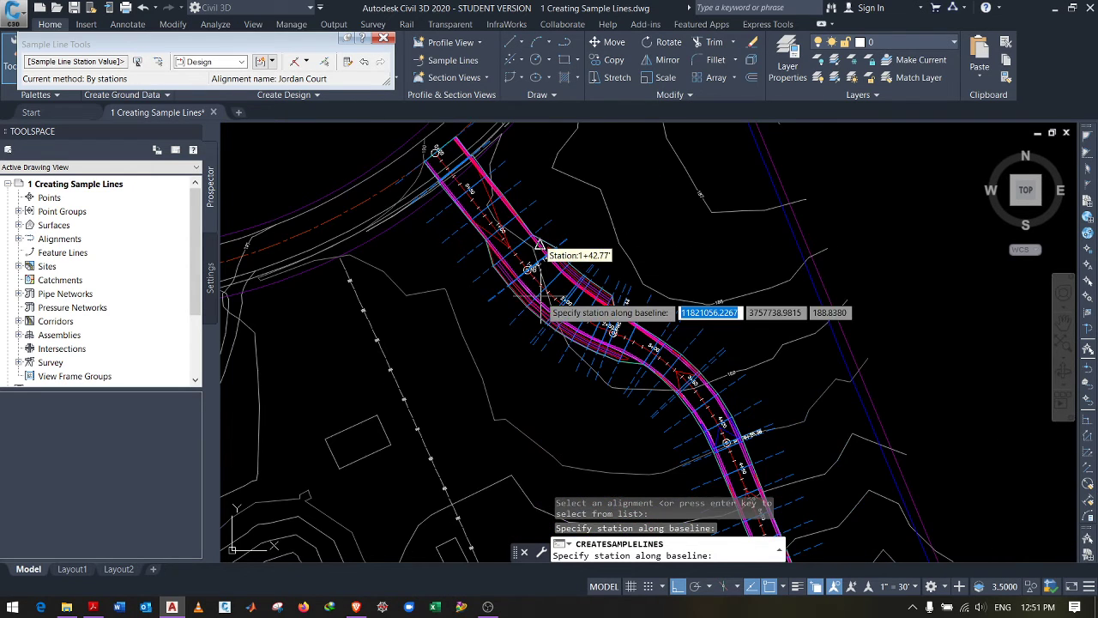
scroll(650, 358, "down", 2)
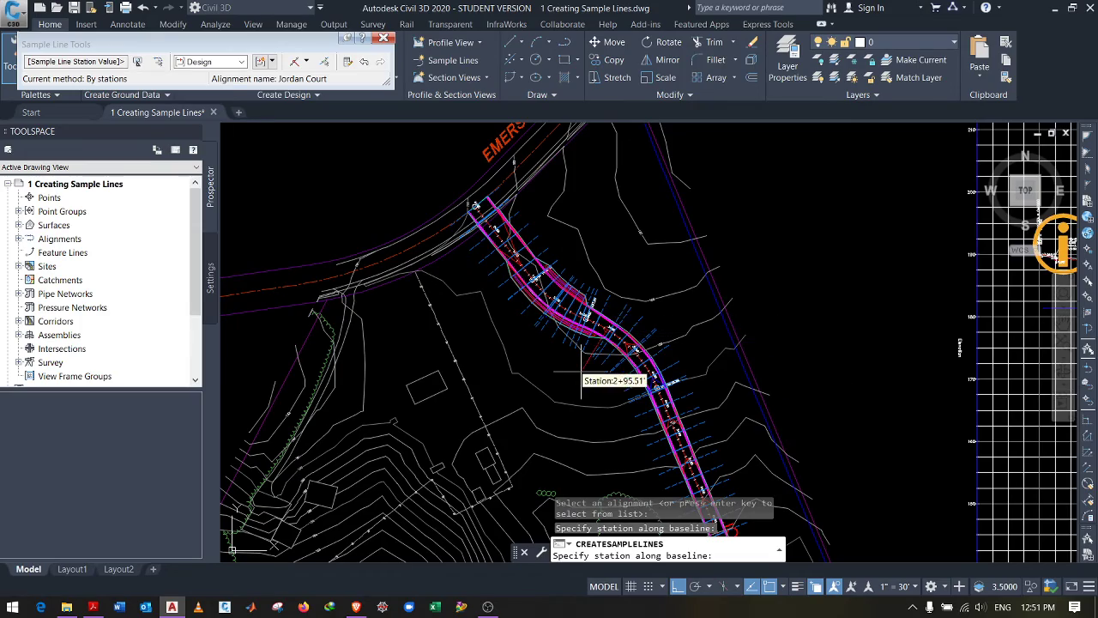
key("Escape")
scroll(548, 257, "up", 5)
scroll(504, 267, "down", 6)
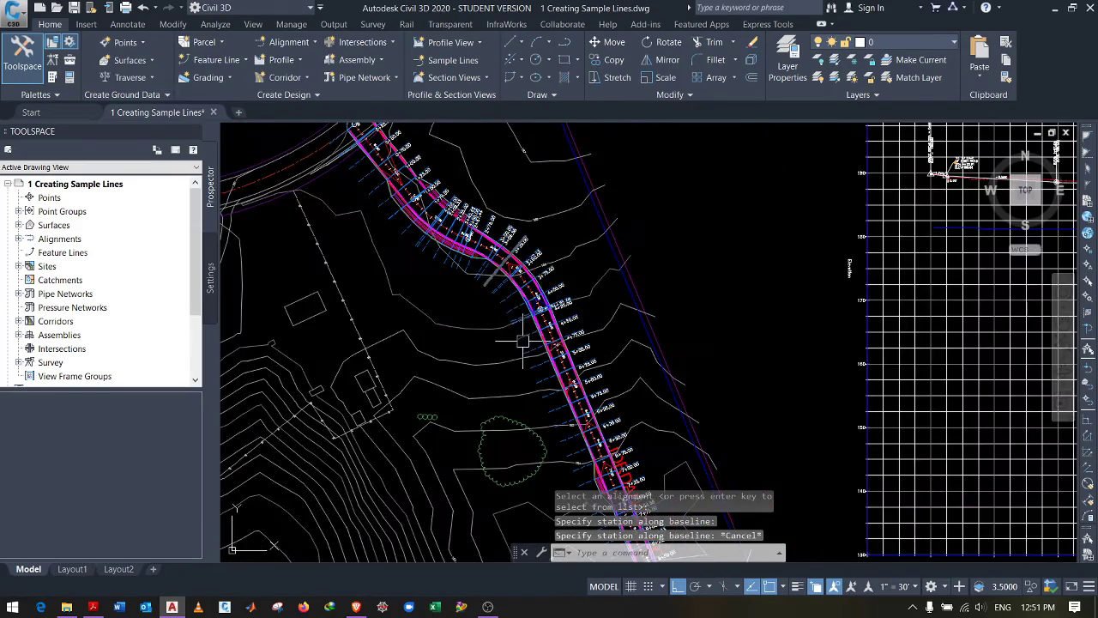
scroll(510, 405, "up", 2)
scroll(510, 405, "up", 3)
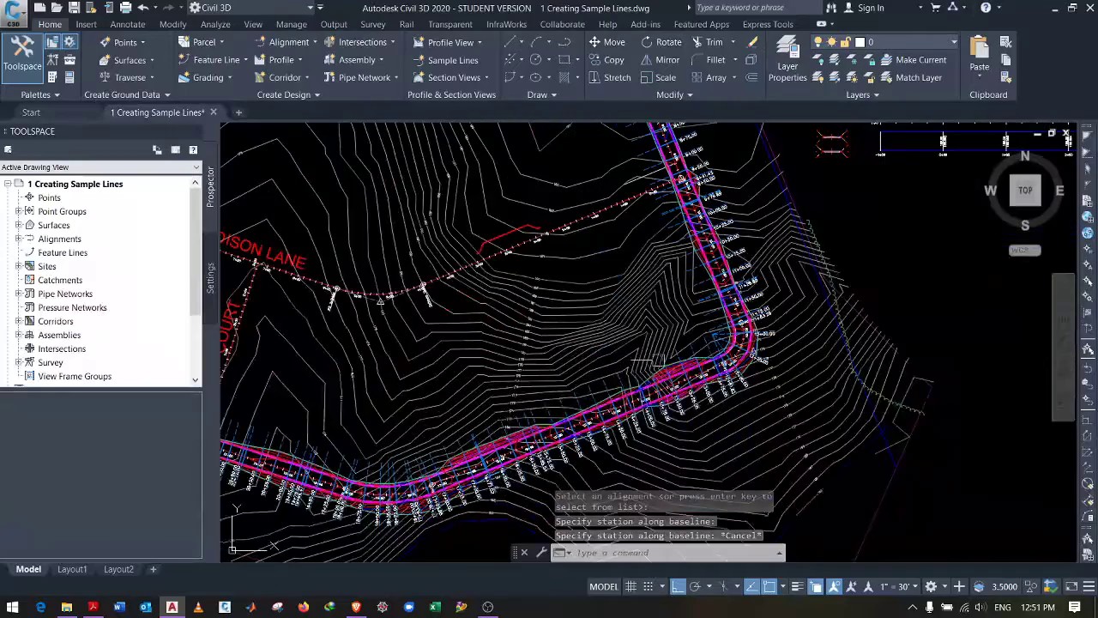
scroll(510, 405, "down", 5)
scroll(736, 289, "up", 8)
scroll(645, 192, "up", 4)
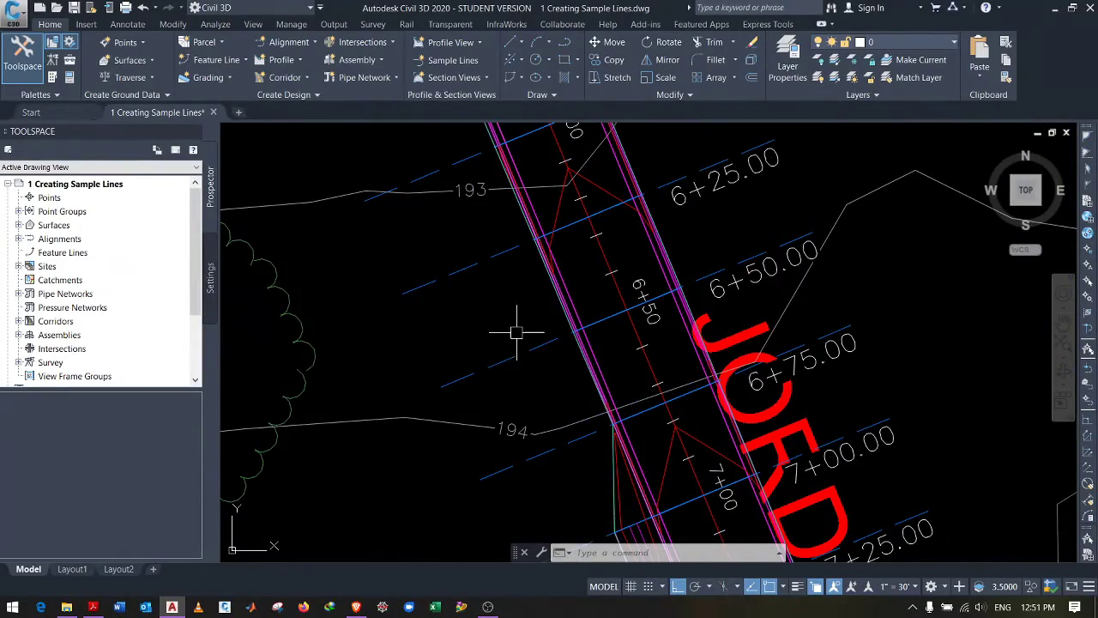
scroll(515, 332, "down", 6)
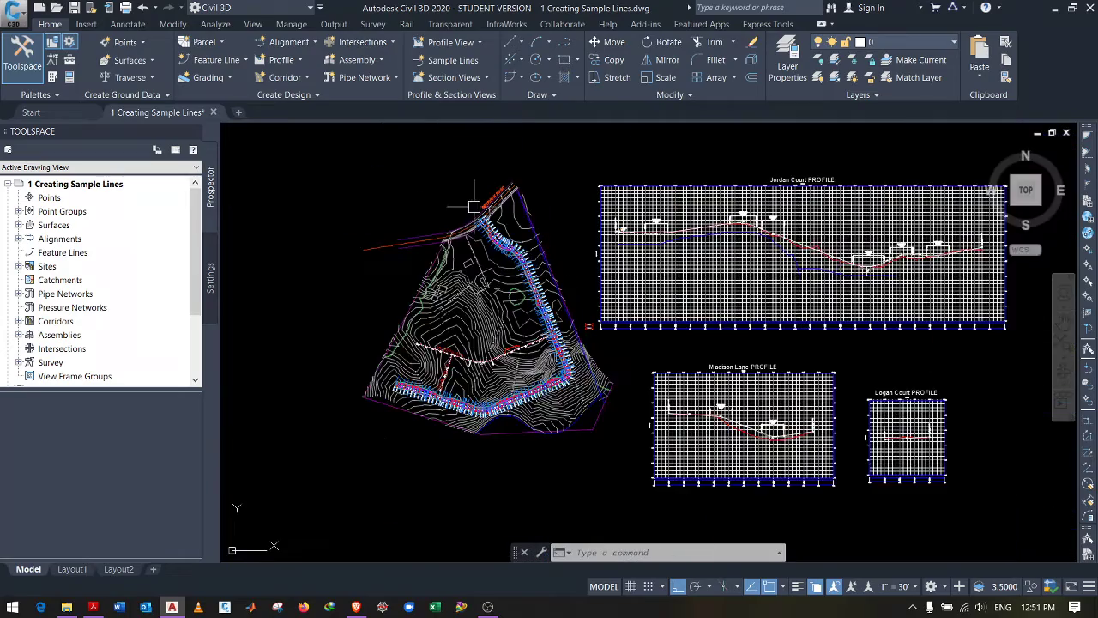
scroll(474, 205, "up", 7)
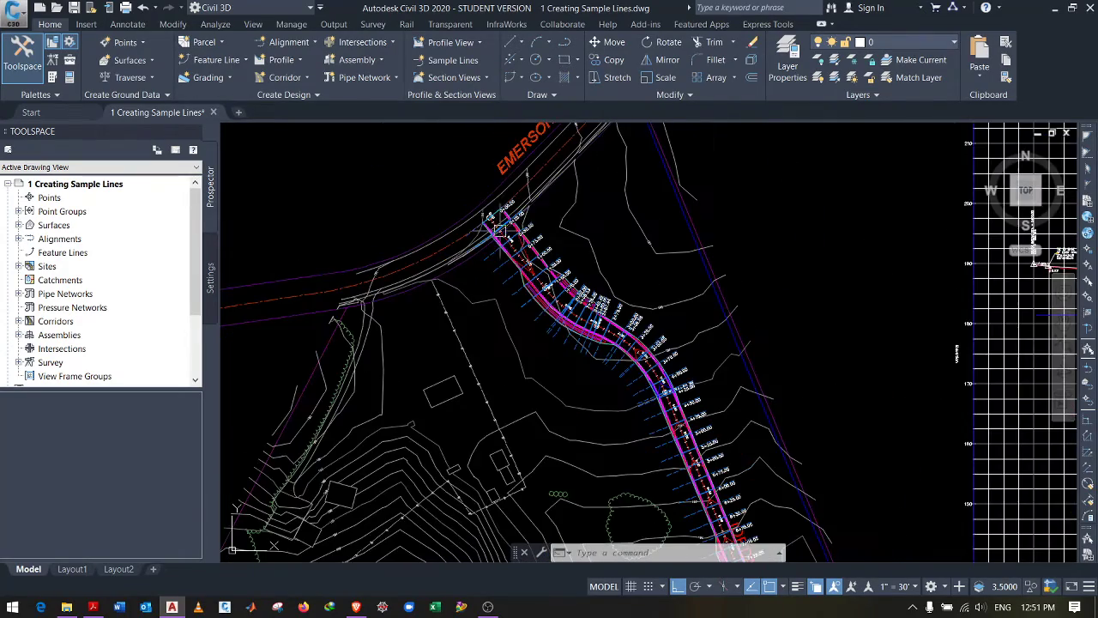
scroll(634, 221, "down", 5)
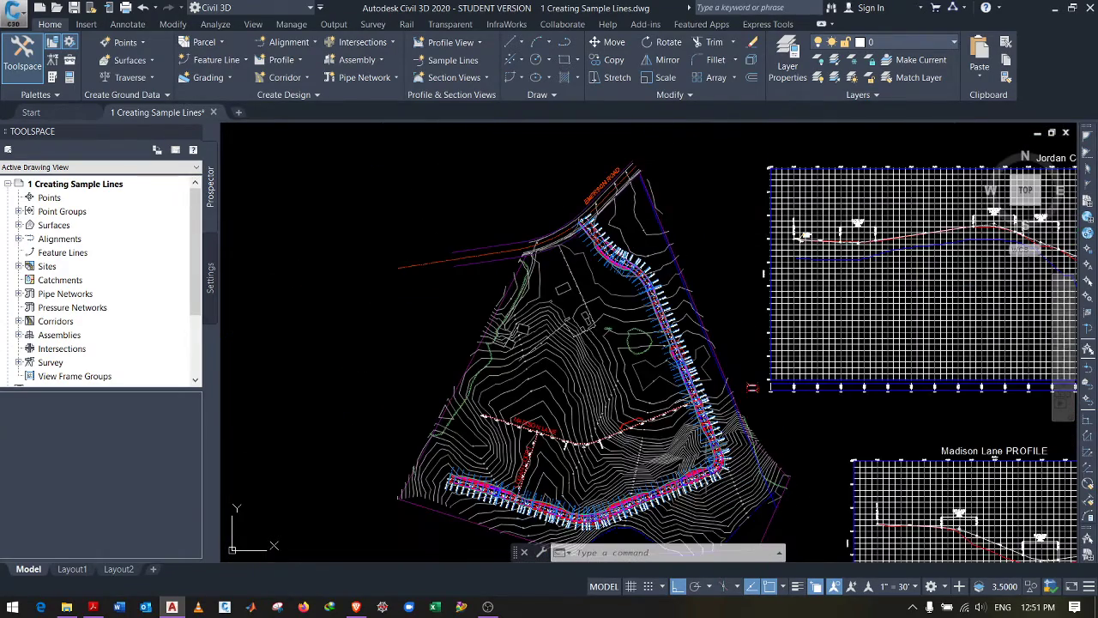
scroll(716, 467, "up", 4)
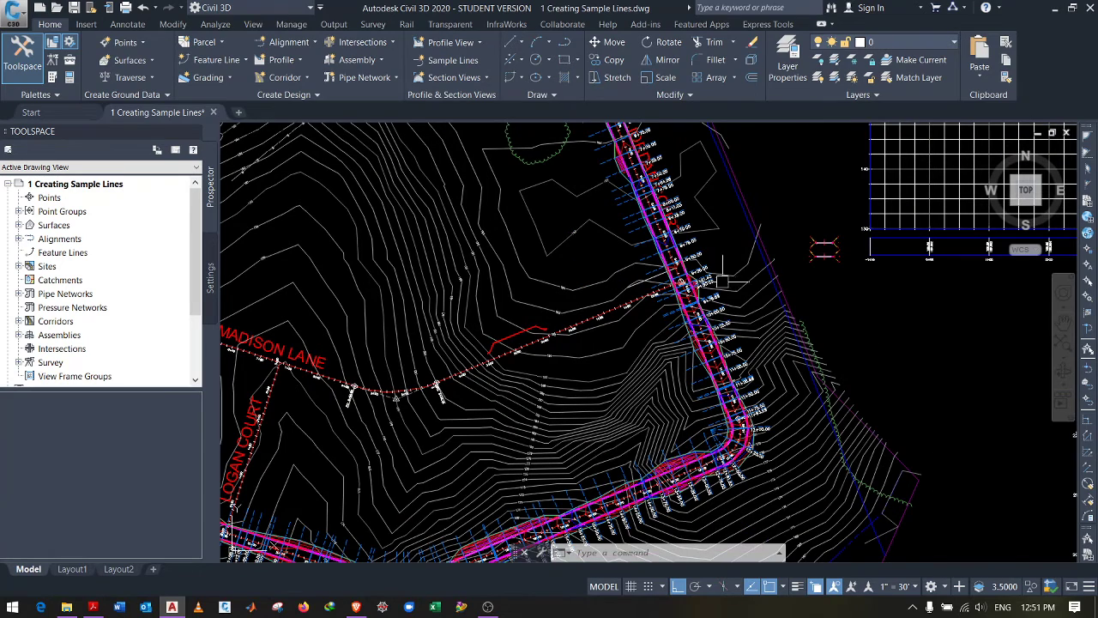
scroll(653, 207, "up", 3)
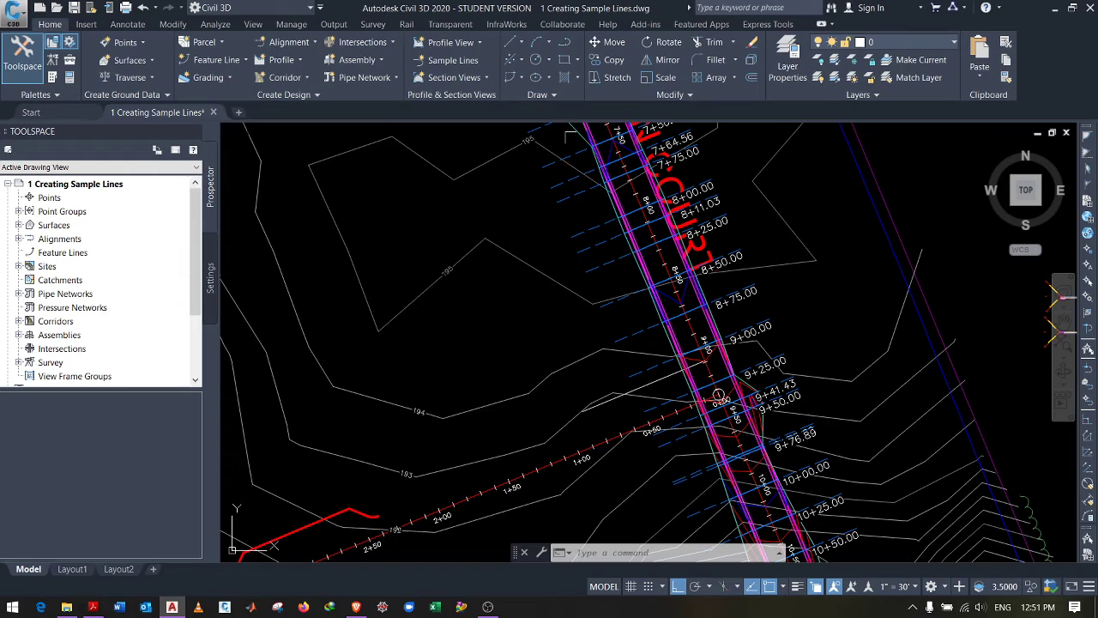
scroll(429, 133, "down", 6)
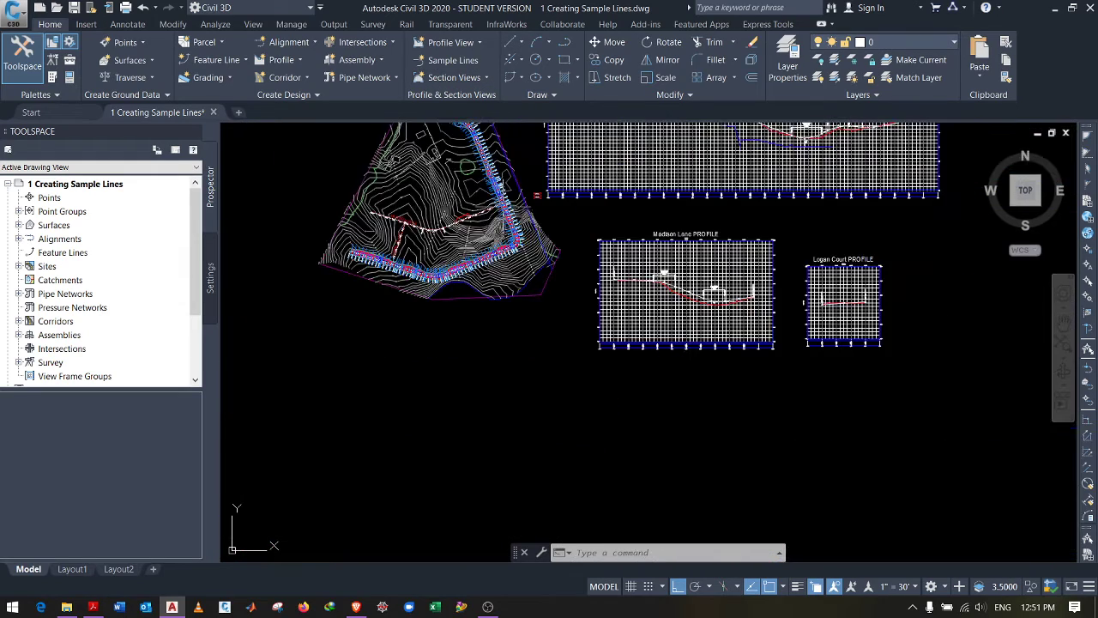
scroll(533, 243, "down", 3)
scroll(543, 150, "up", 2)
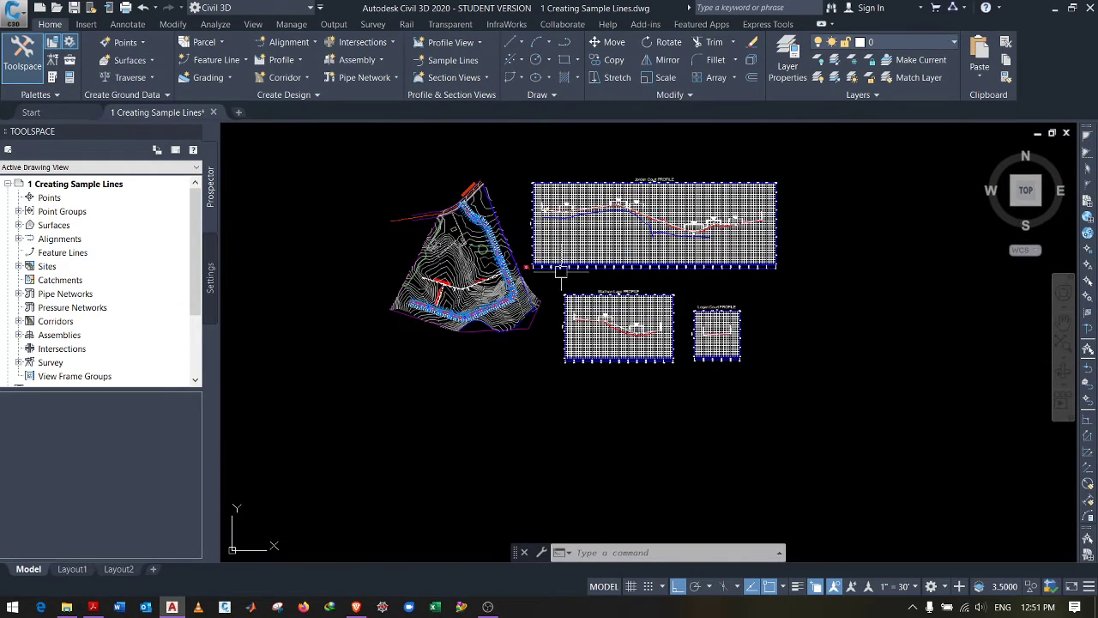
Step: Start the Create Section View command from Home > Section Views, restarting it once
left_click(452, 78)
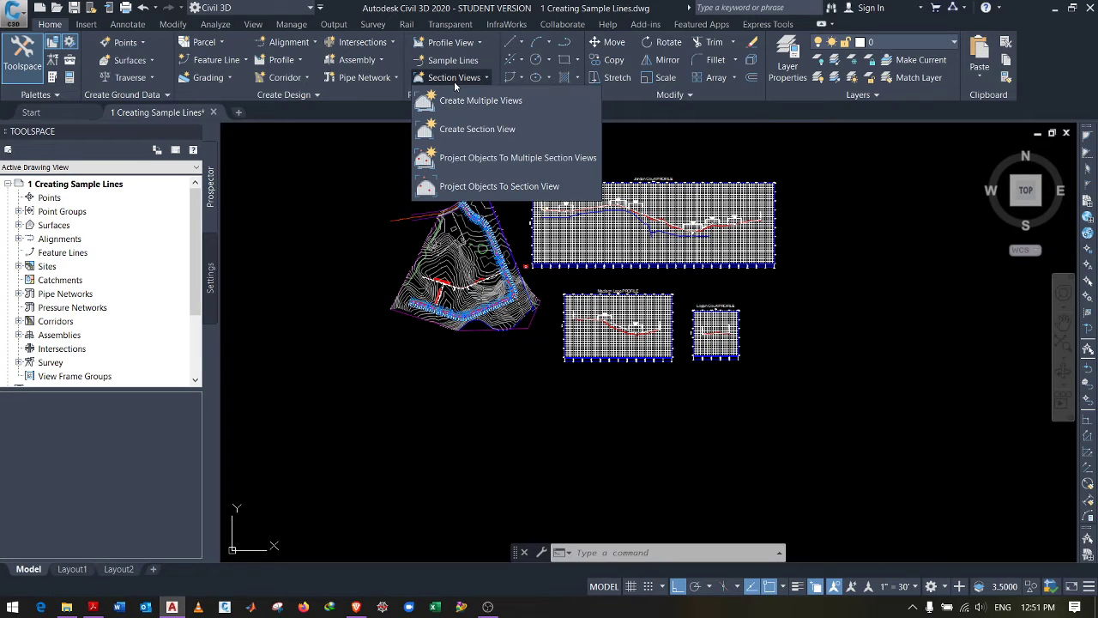
left_click(469, 130)
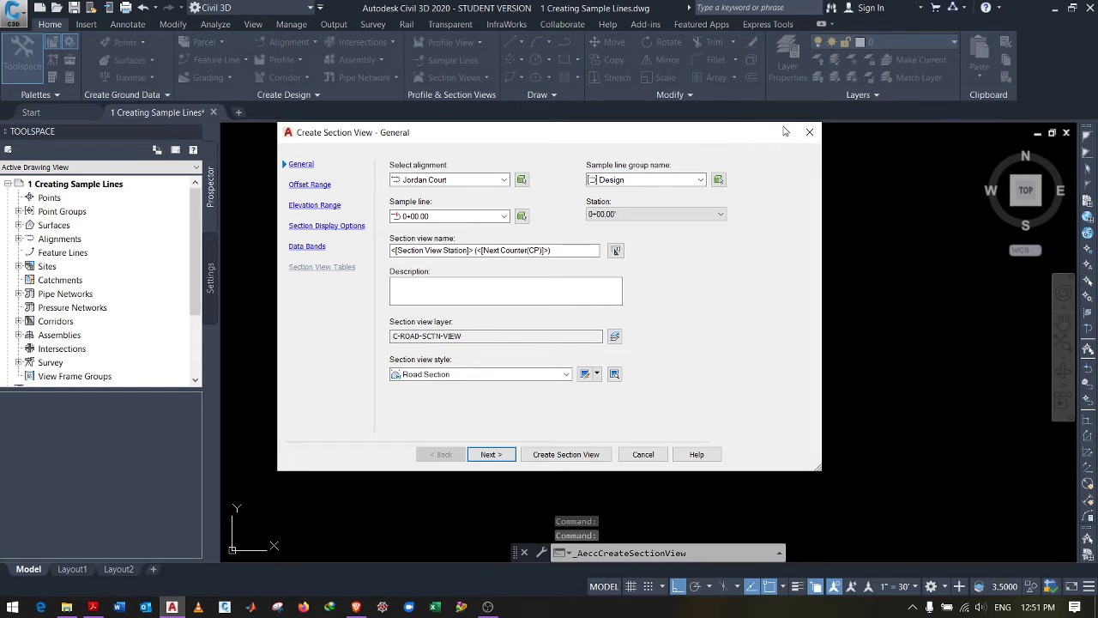
left_click(809, 132)
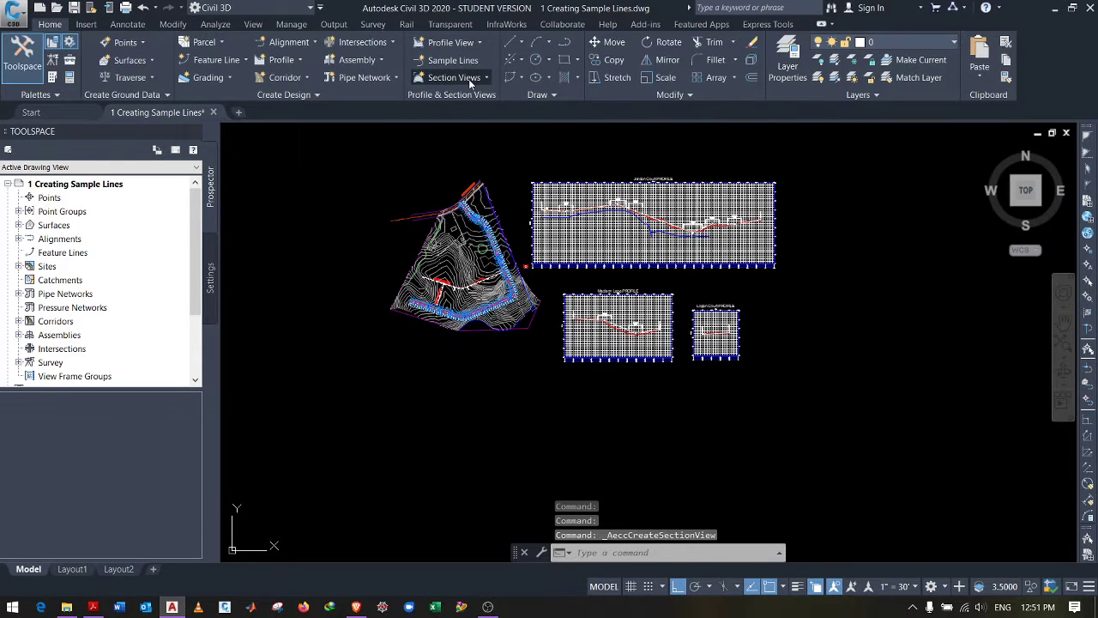
left_click(472, 79)
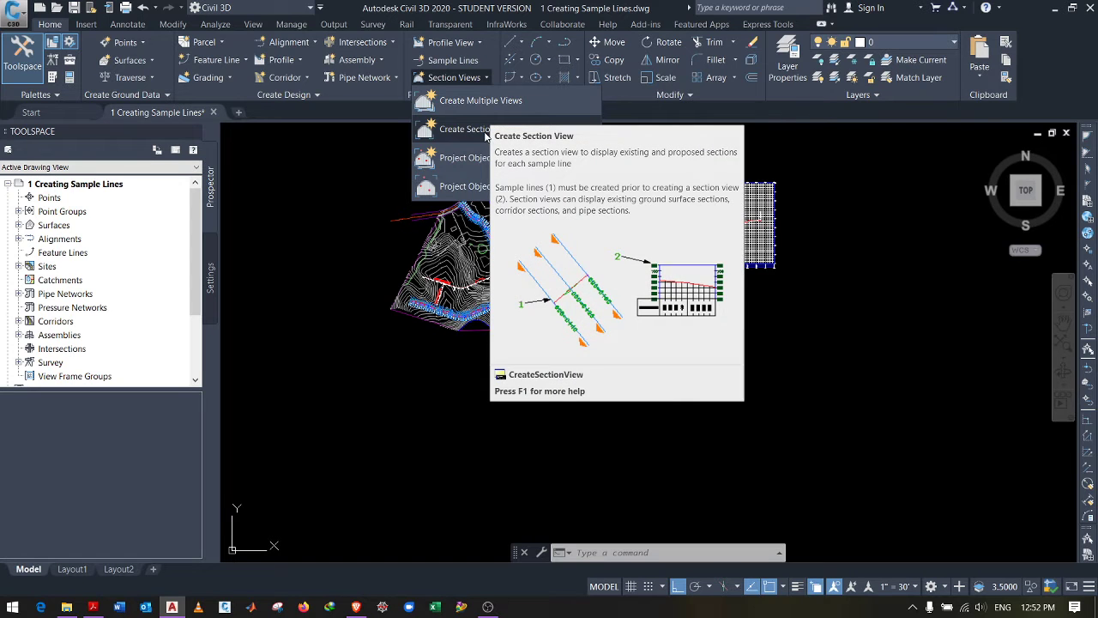
left_click(484, 134)
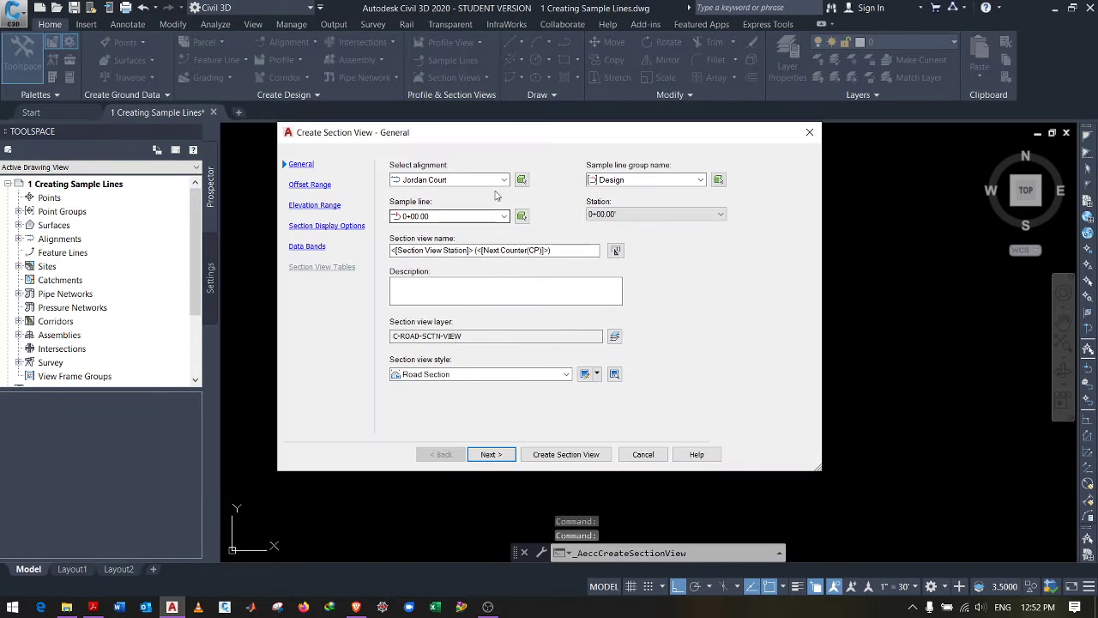
Step: Choose Jordan Court, group Design, sample line 2+40.42 and Road Section style, then create the view
left_click(504, 180)
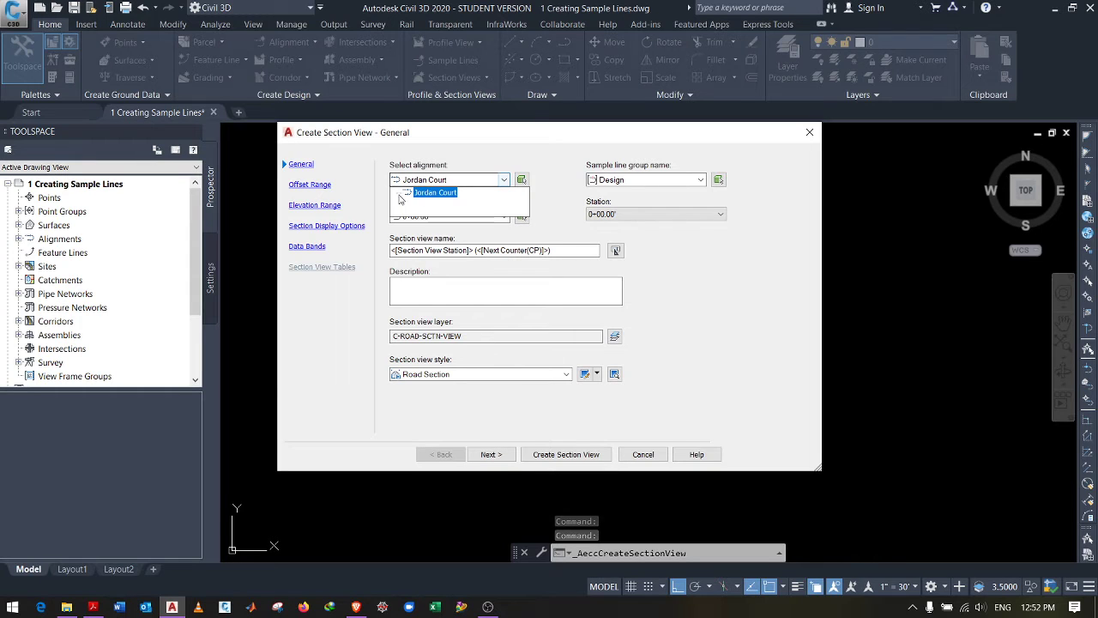
left_click(548, 186)
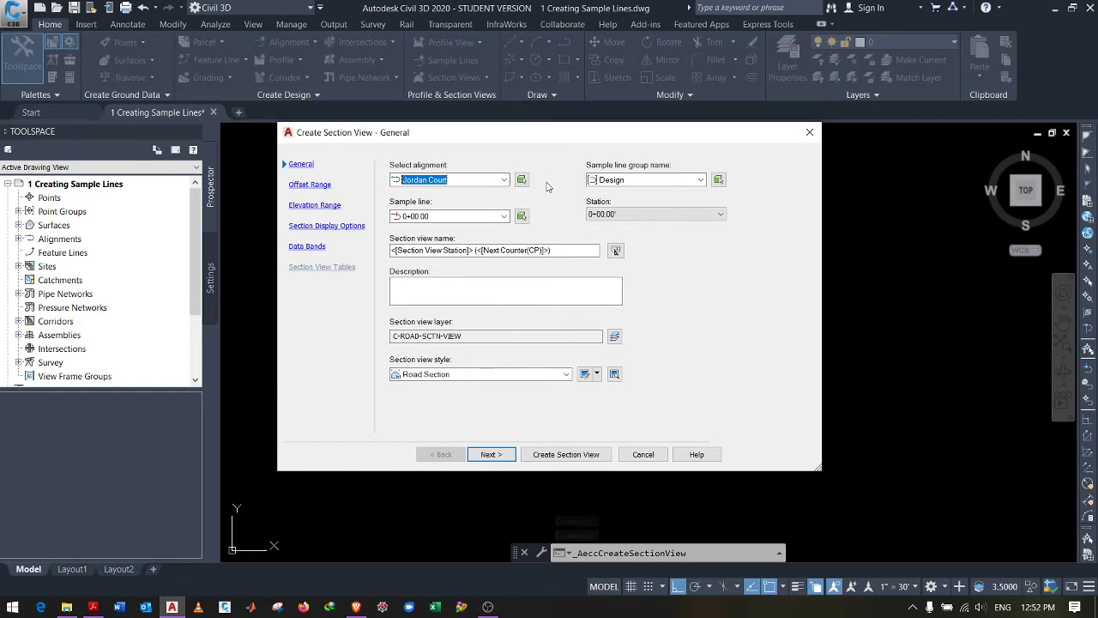
left_click(699, 179)
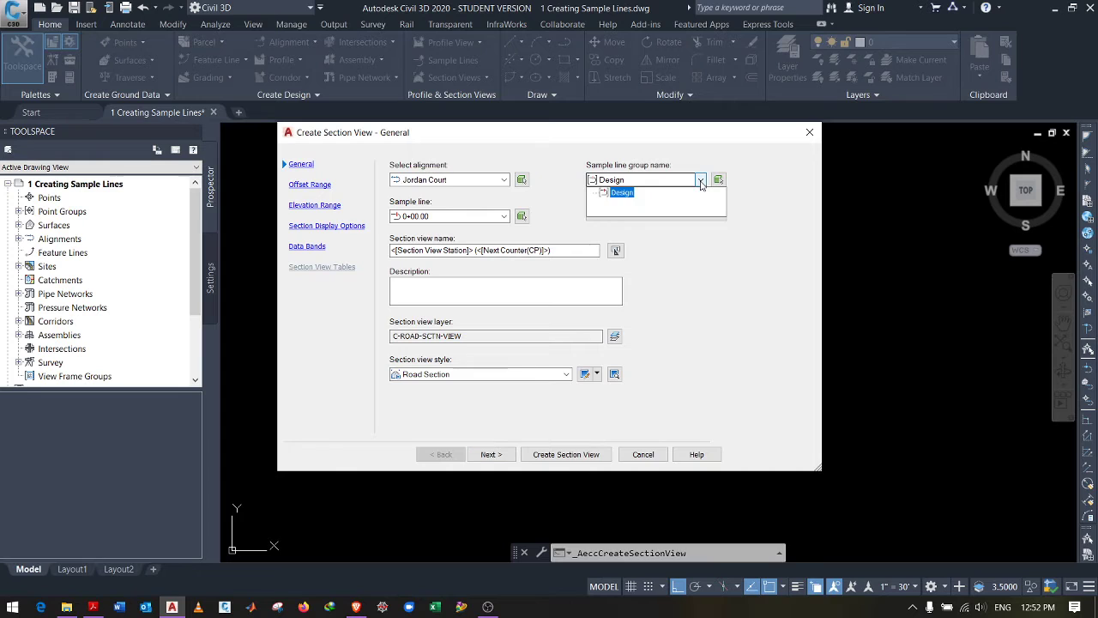
left_click(622, 188)
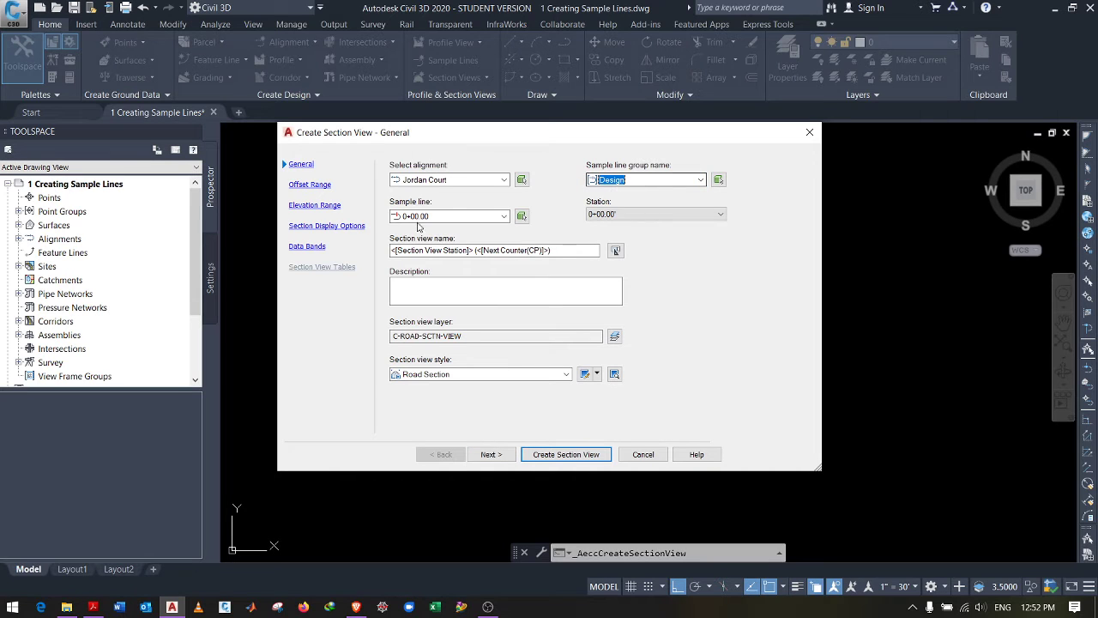
left_click(505, 216)
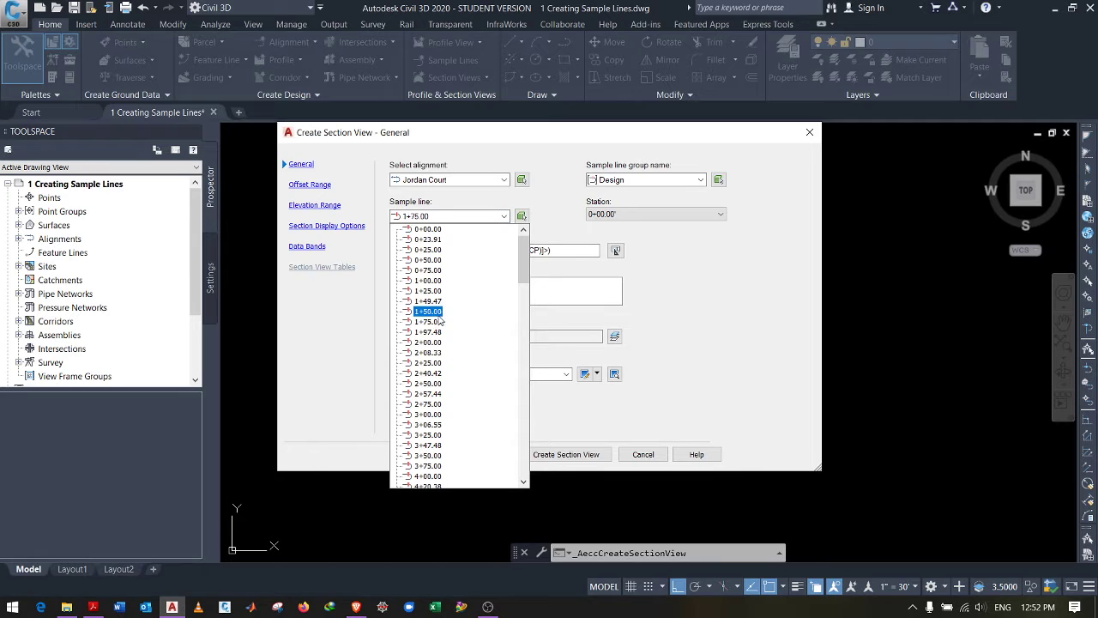
left_click(428, 373)
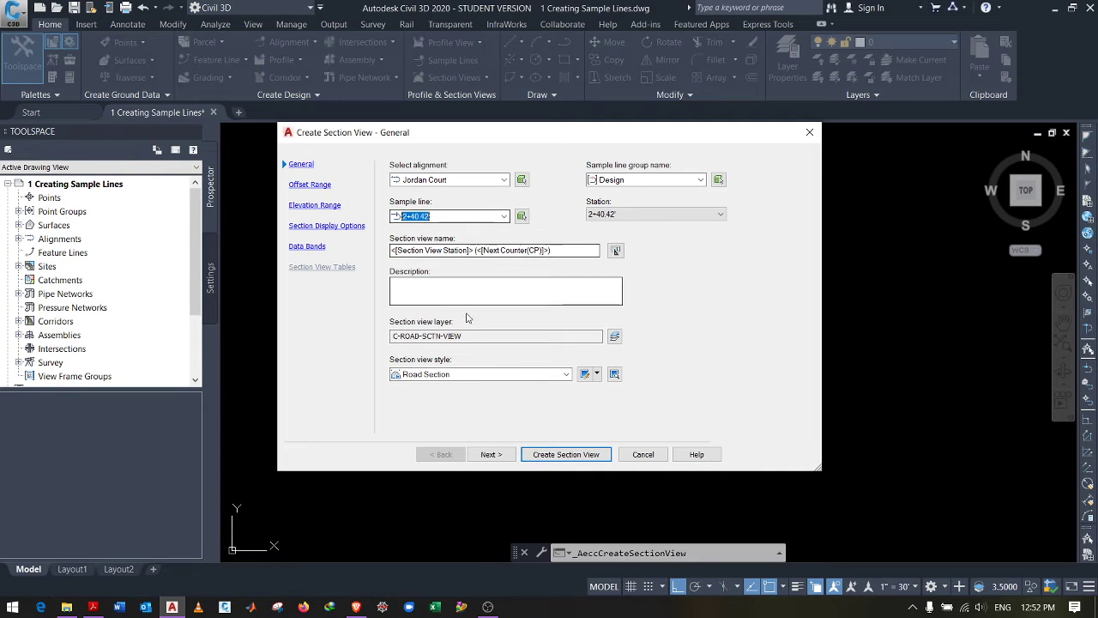
left_click(539, 376)
left_click(539, 377)
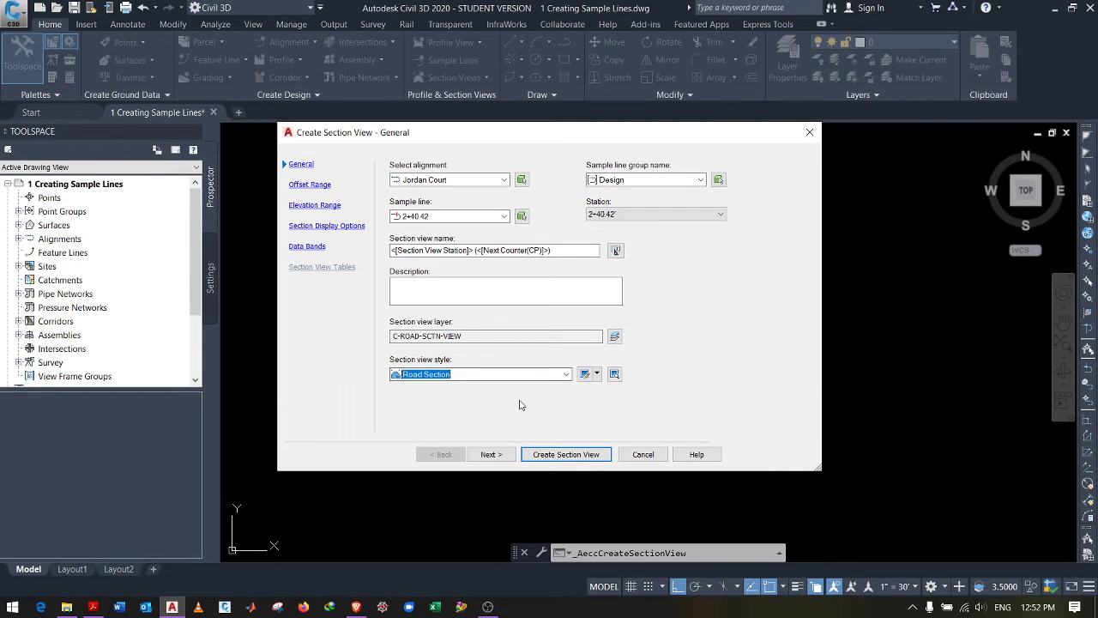
left_click(559, 455)
scroll(561, 433, "down", 3)
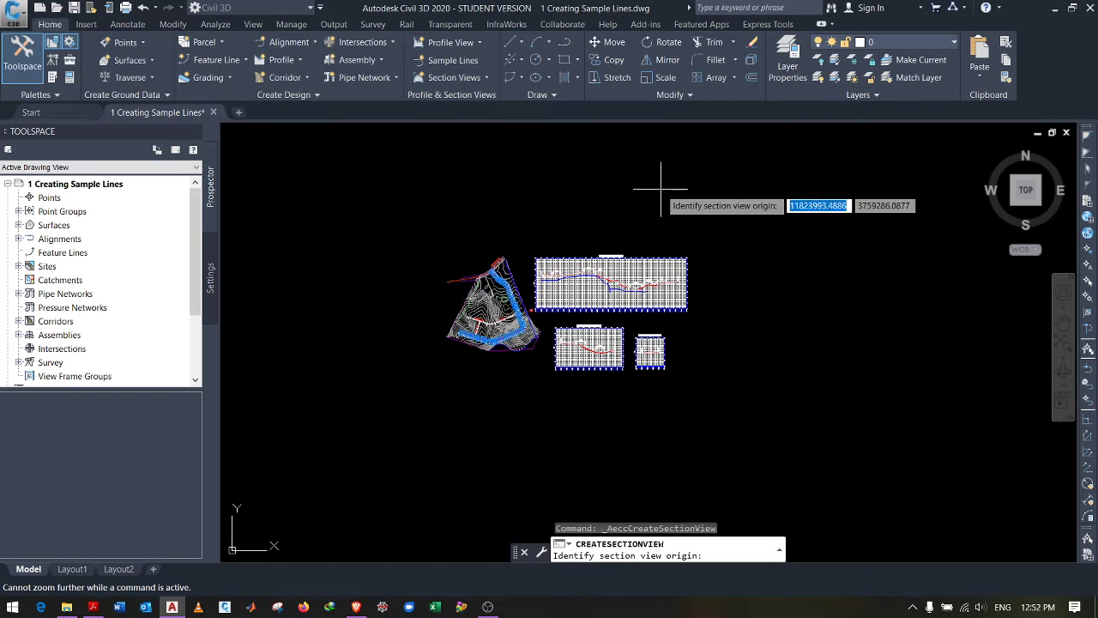
Step: Place the 2+40.42 section view above the site plan and zoom in to inspect its 160–210 grid
left_click(748, 204)
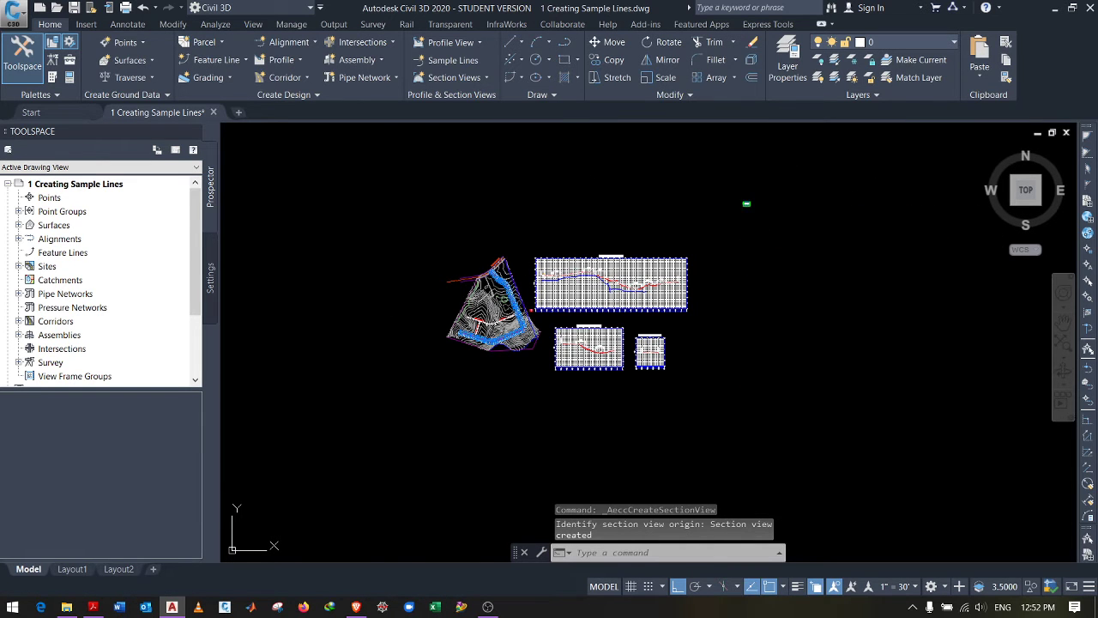
scroll(698, 215, "up", 15)
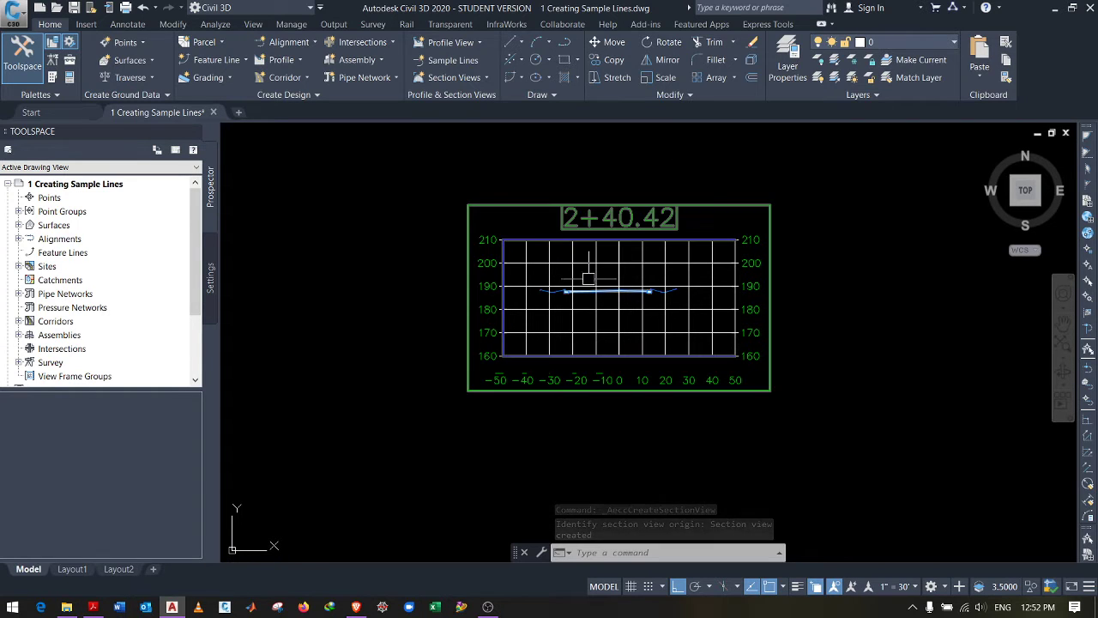
scroll(562, 273, "up", 2)
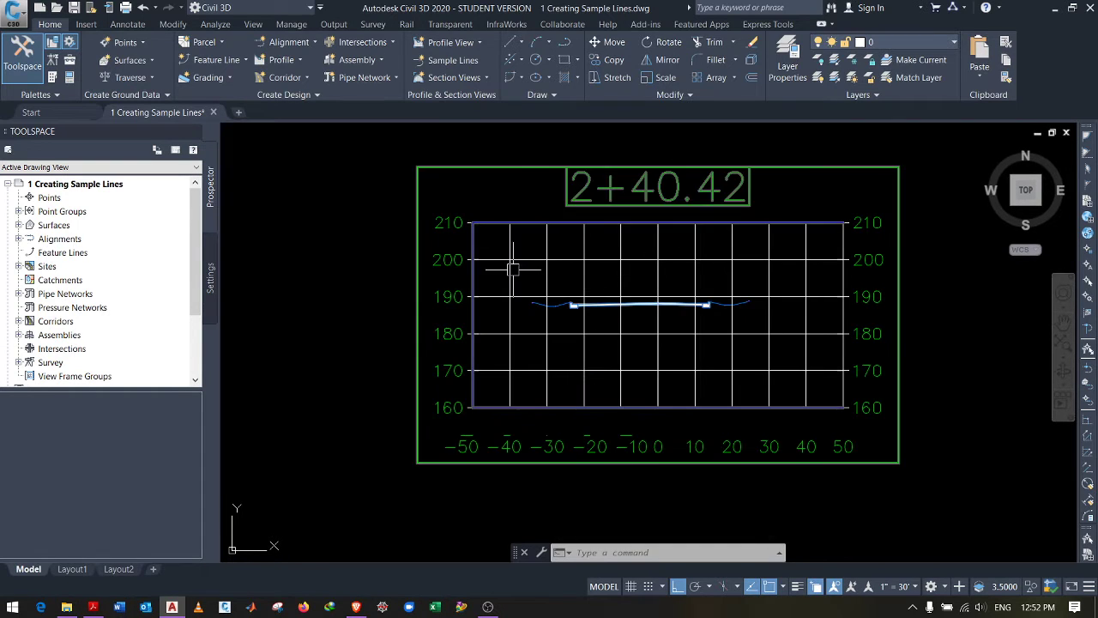
scroll(513, 270, "down", 2)
mouse_move(575, 260)
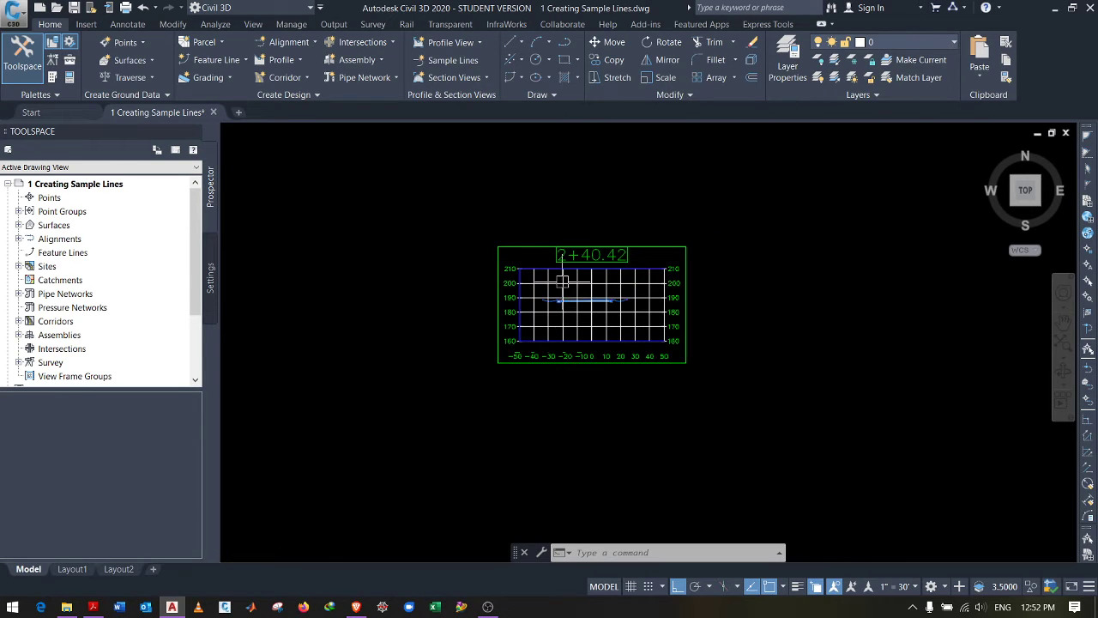
scroll(558, 287, "down", 10)
scroll(563, 283, "down", 5)
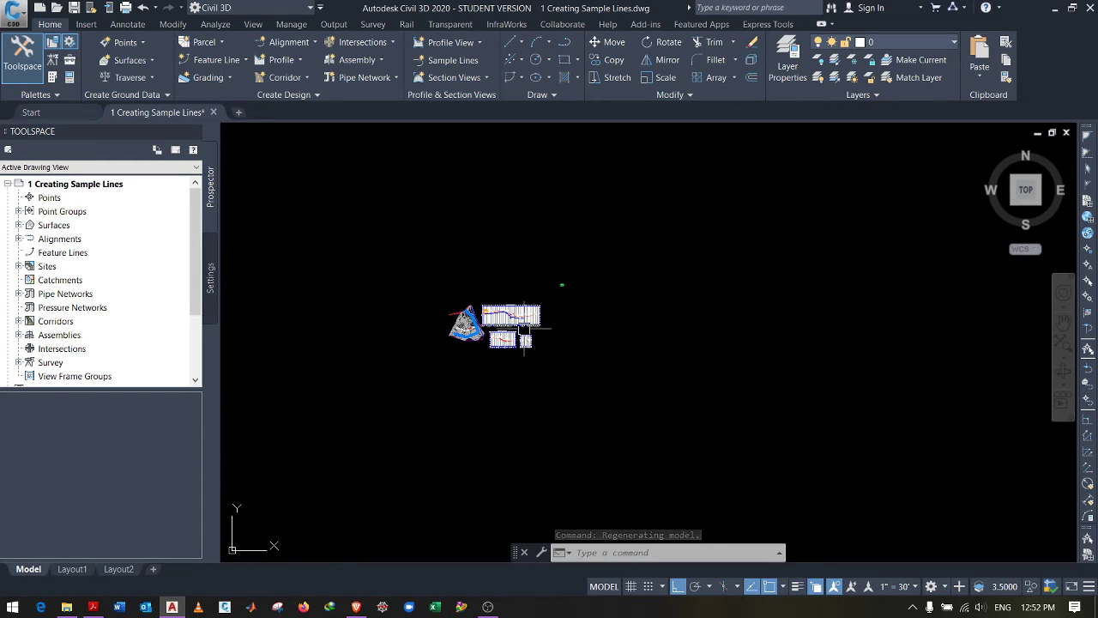
left_click(465, 78)
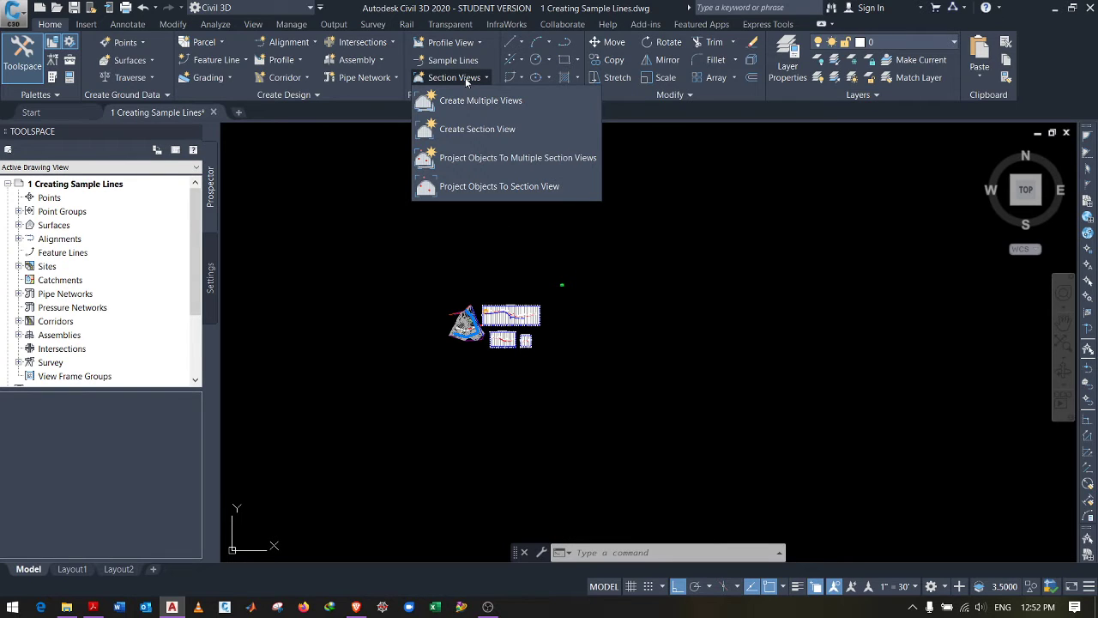
Step: Create multiple Road Section views for Jordan Court's Design group from 0+00.00' to 24+47.46'
left_click(482, 102)
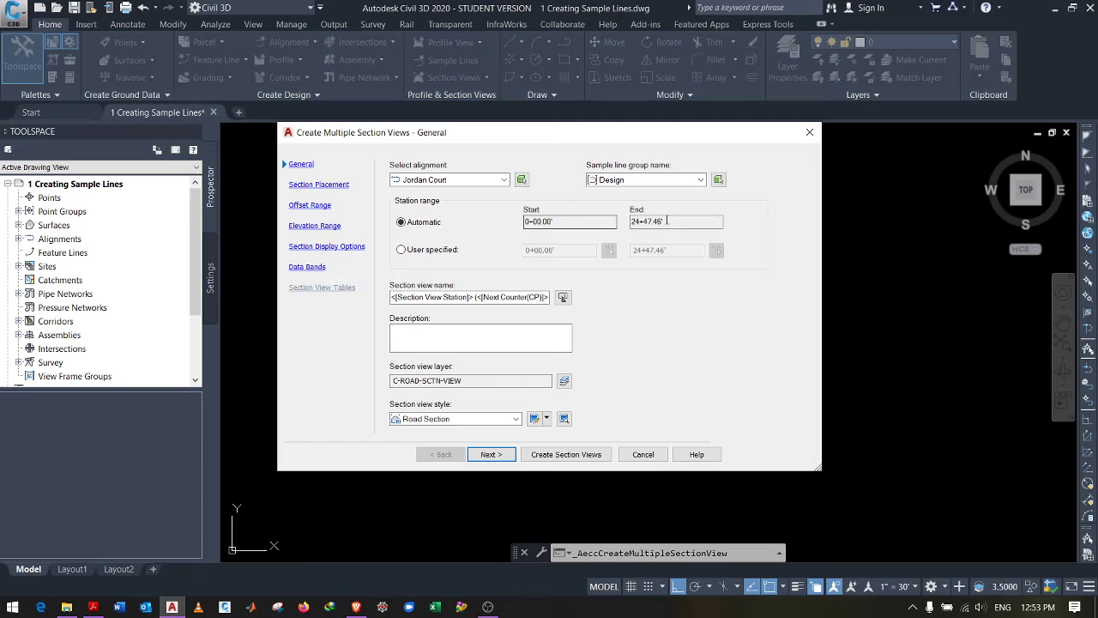
left_click(561, 223)
left_click(712, 221)
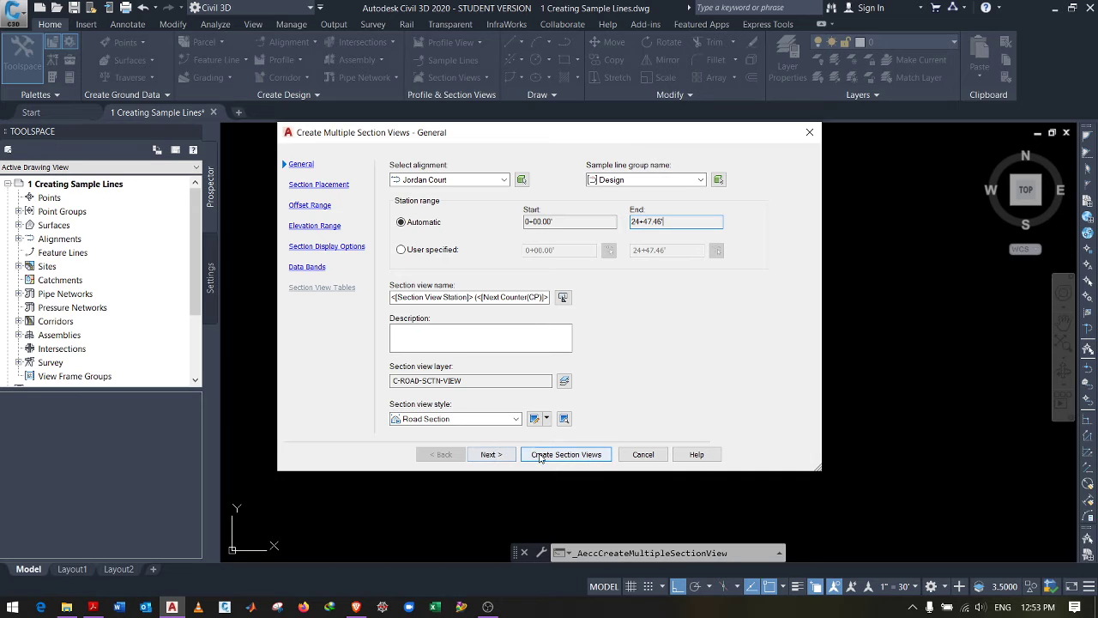
left_click(566, 455)
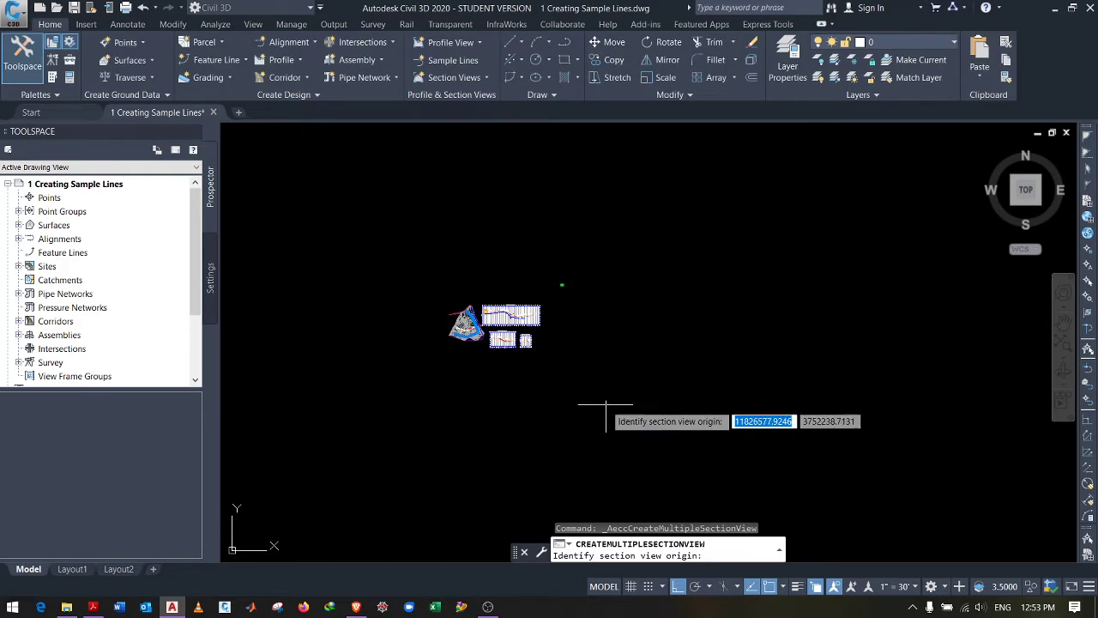
left_click(555, 325)
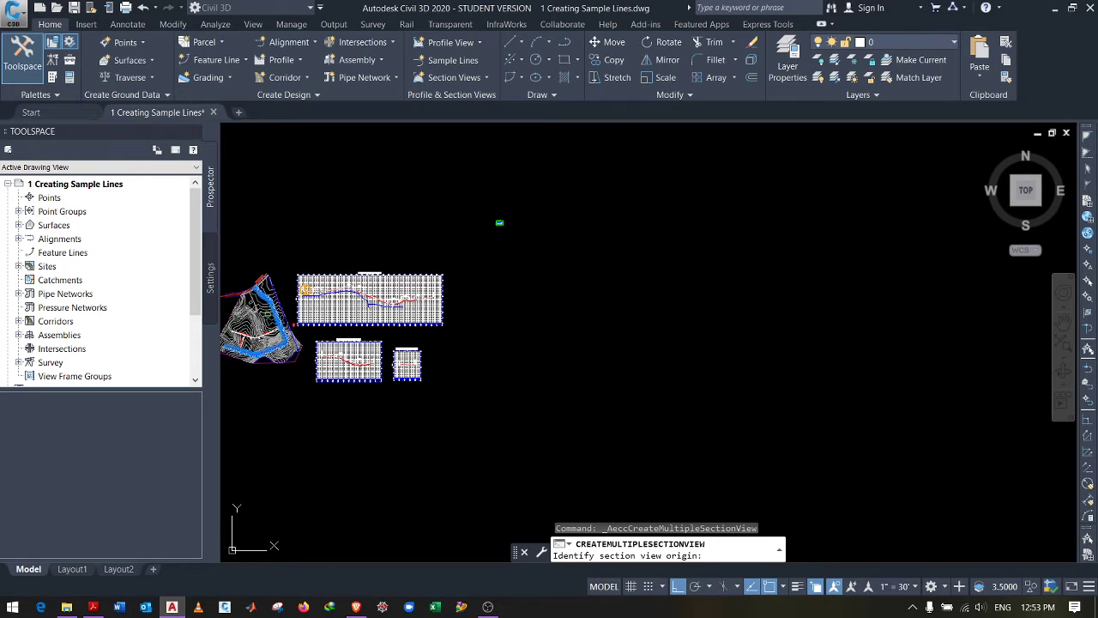
scroll(553, 301, "up", 8)
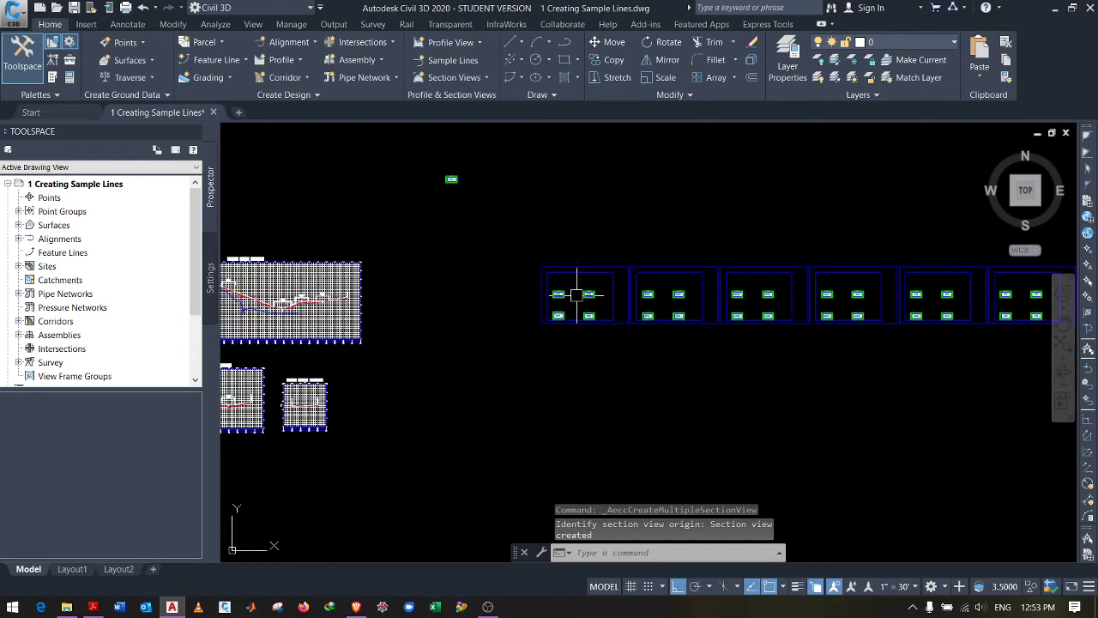
scroll(525, 259, "up", 4)
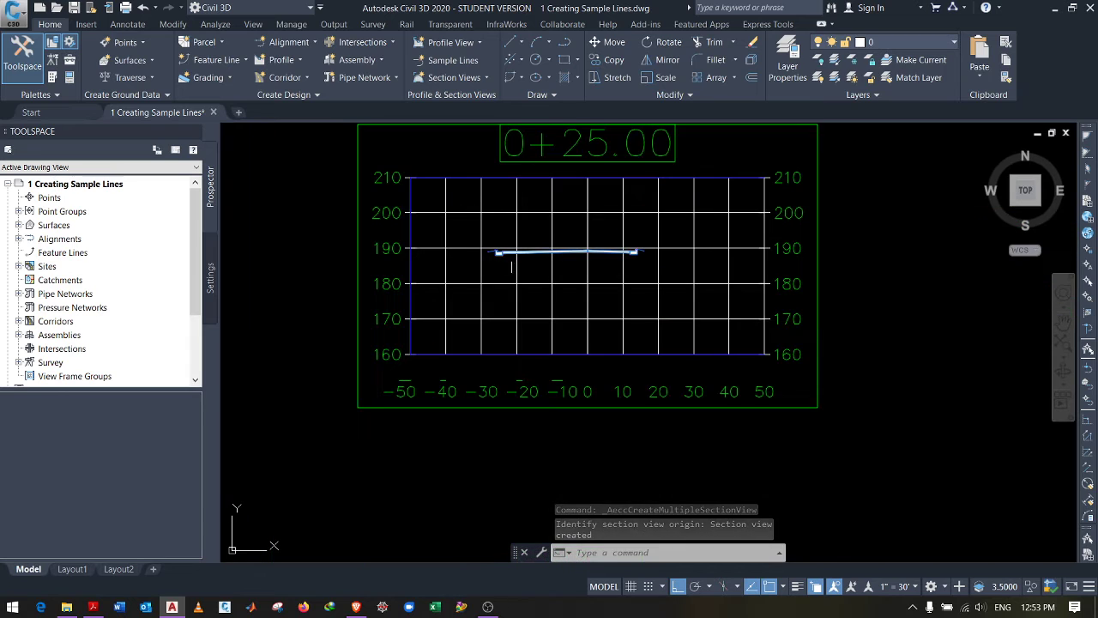
scroll(485, 260, "down", 4)
scroll(486, 260, "down", 3)
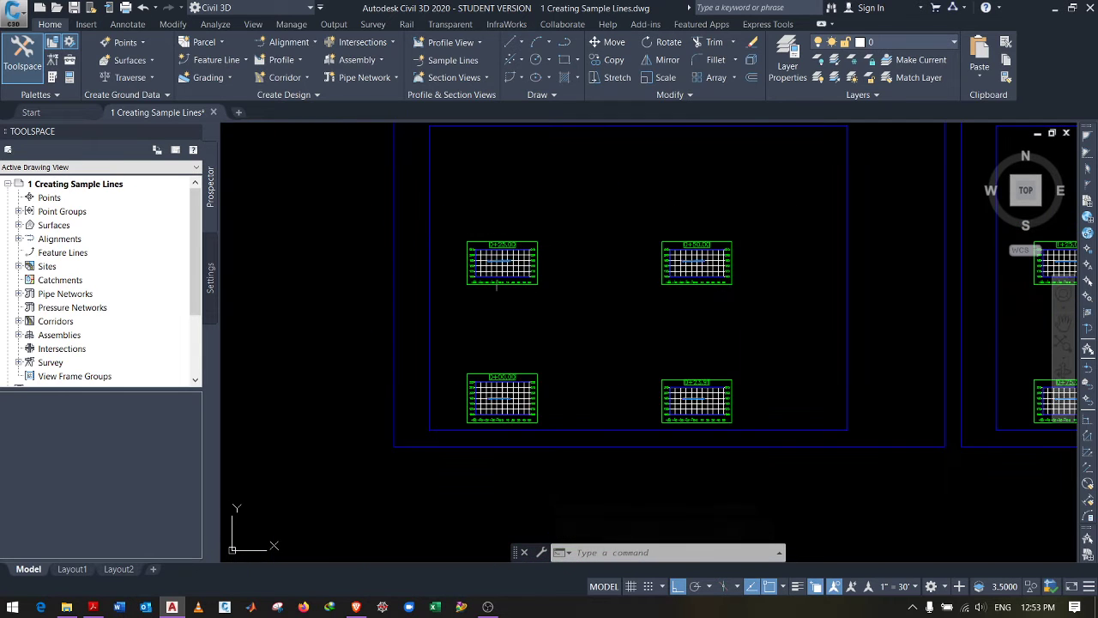
scroll(505, 407, "up", 3)
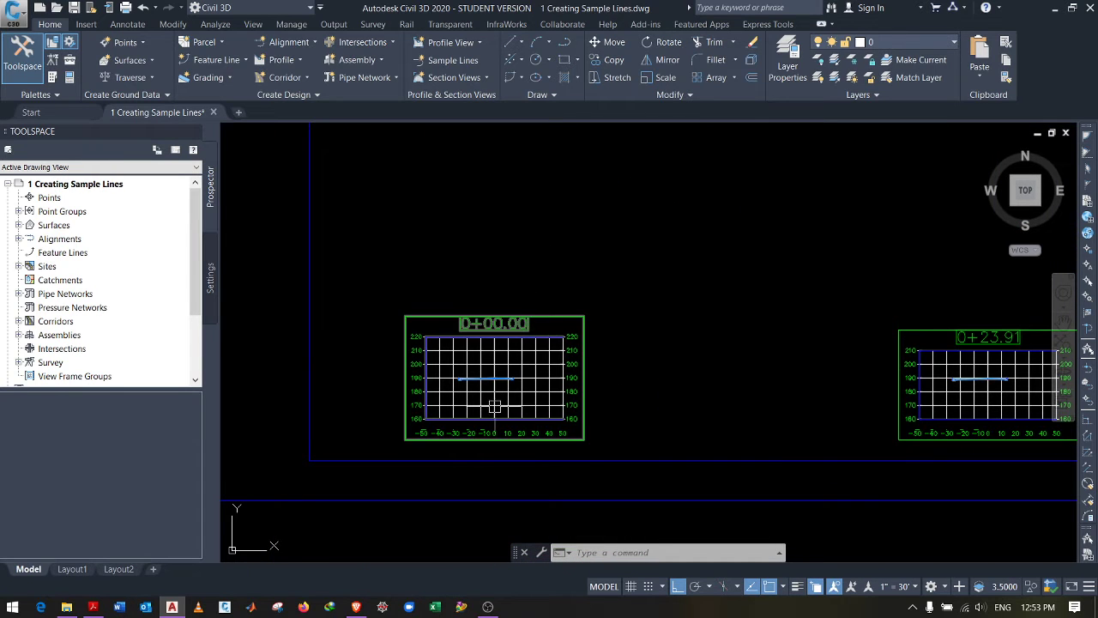
scroll(493, 406, "up", 2)
scroll(448, 385, "up", 1)
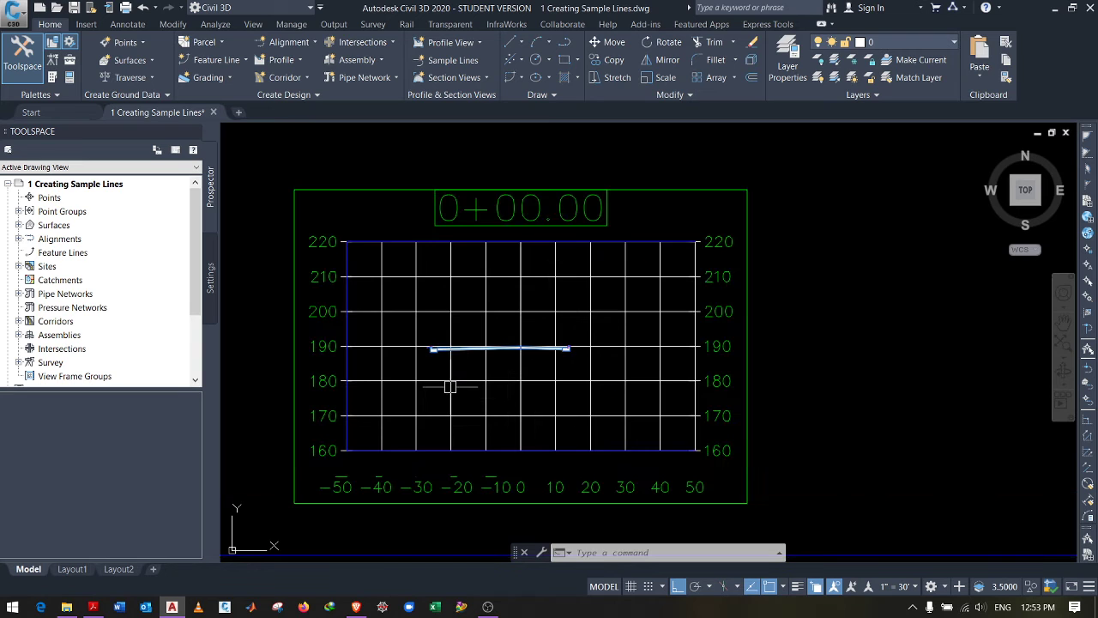
scroll(487, 390, "down", 3)
scroll(480, 377, "up", 2)
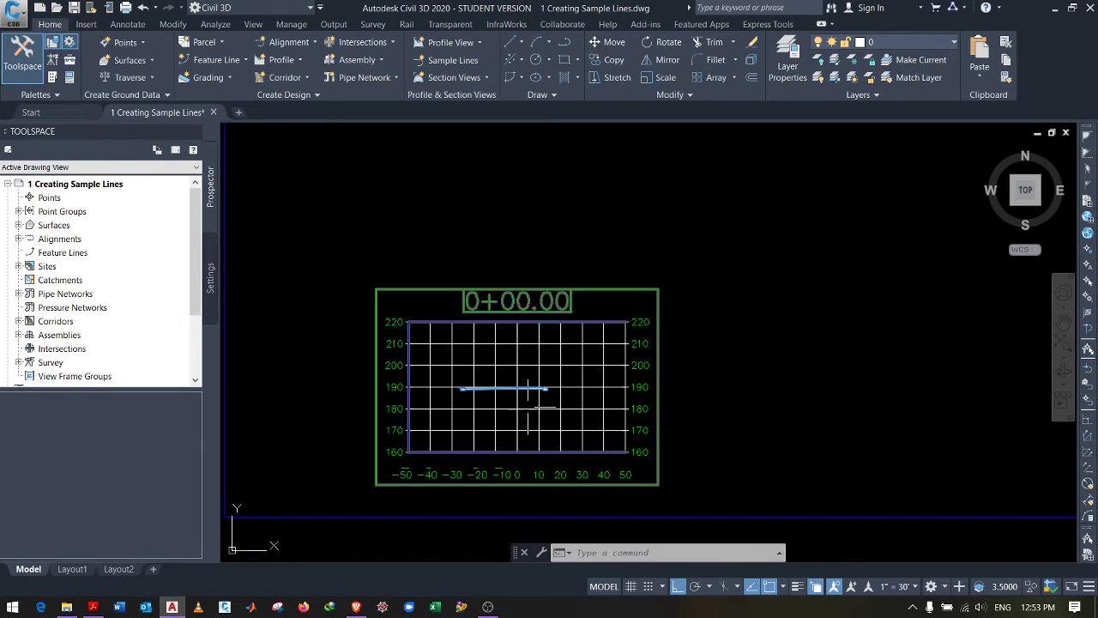
scroll(544, 368, "down", 5)
scroll(544, 277, "up", 3)
scroll(529, 271, "down", 2)
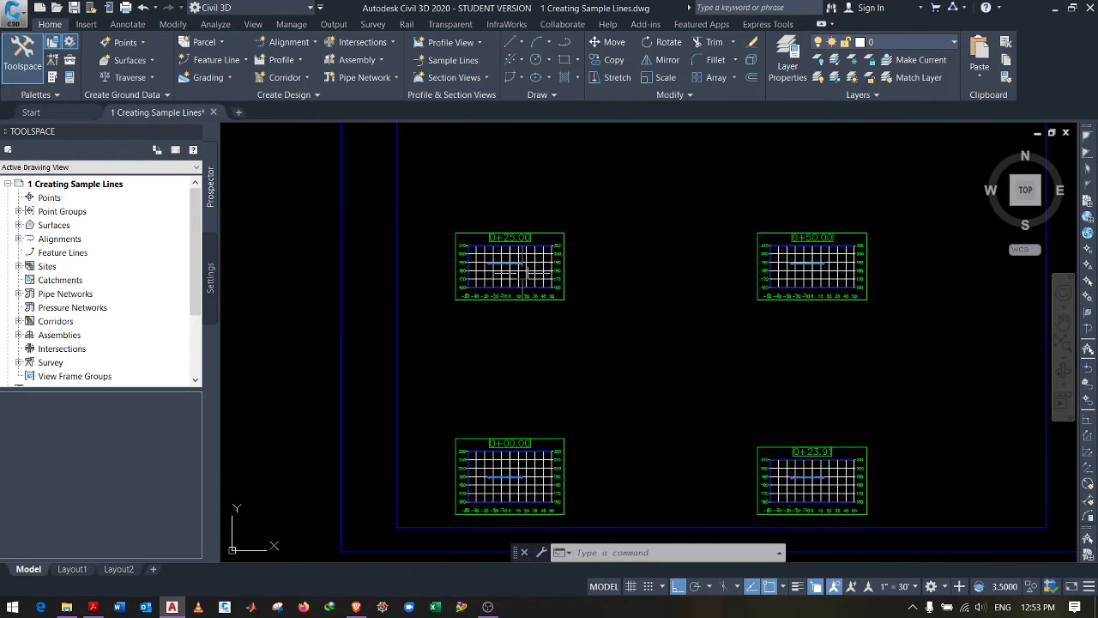
scroll(858, 483, "up", 4)
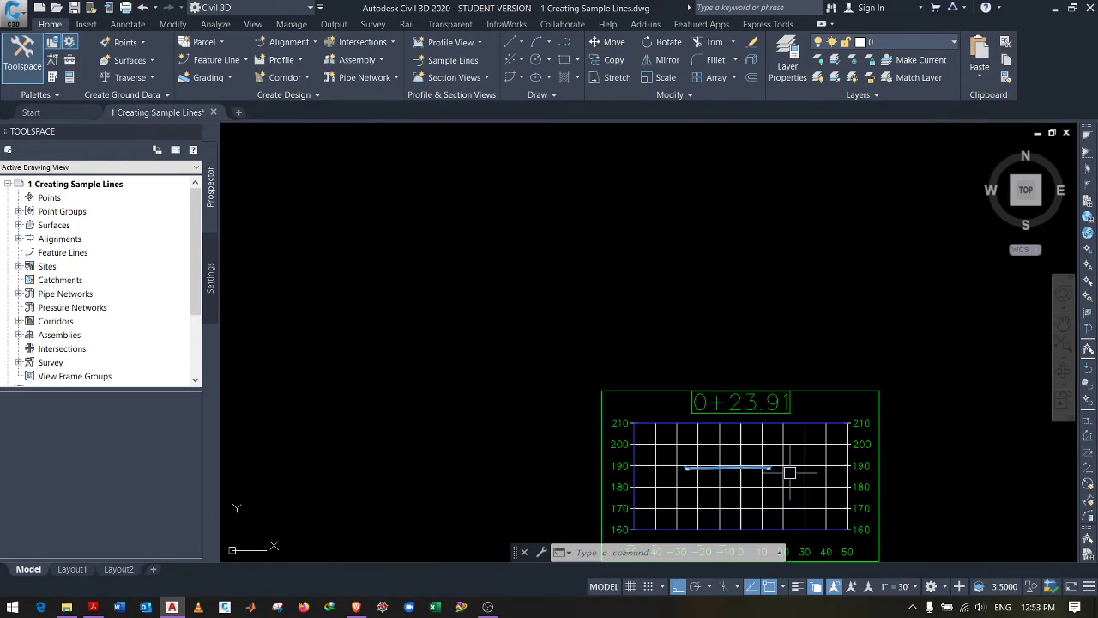
scroll(725, 370, "down", 2)
scroll(767, 432, "up", 4)
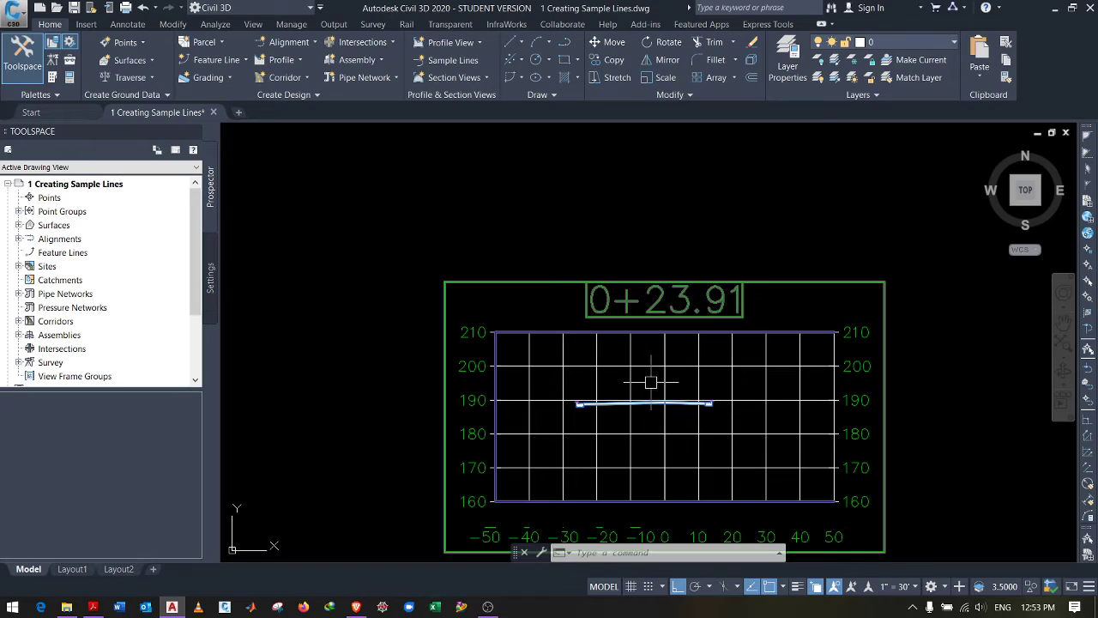
scroll(644, 380, "down", 2)
scroll(639, 377, "down", 8)
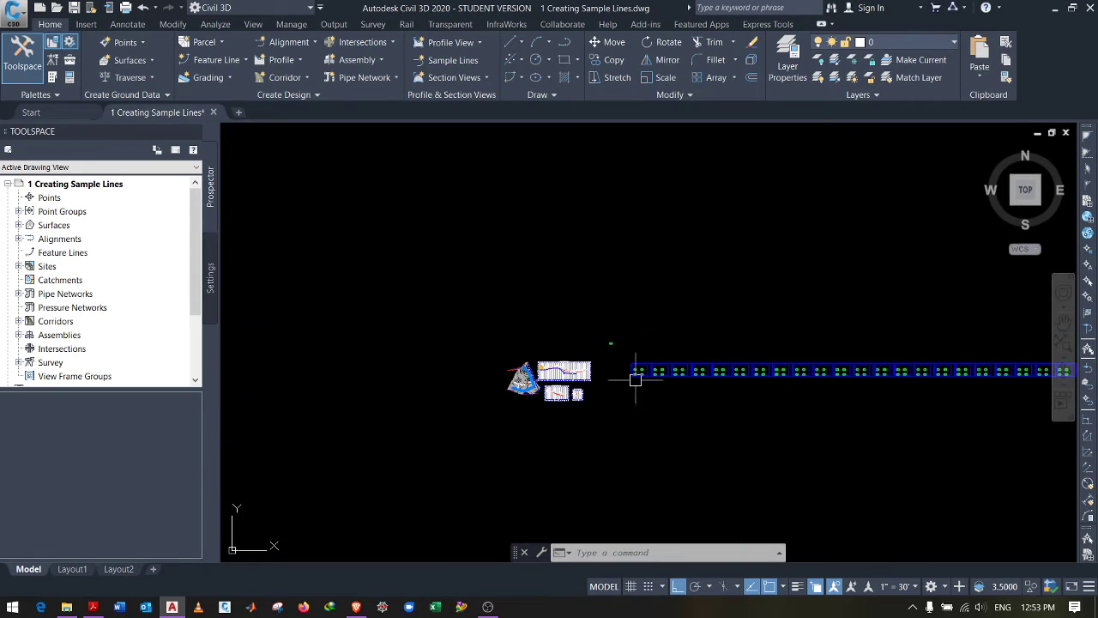
scroll(483, 319, "up", 10)
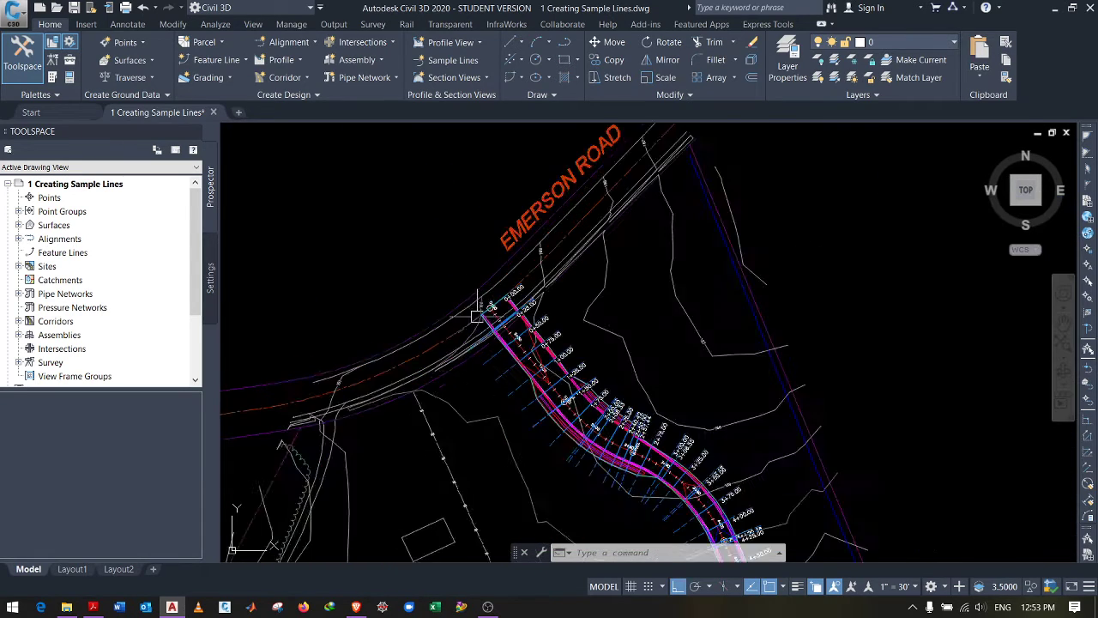
scroll(483, 319, "up", 2)
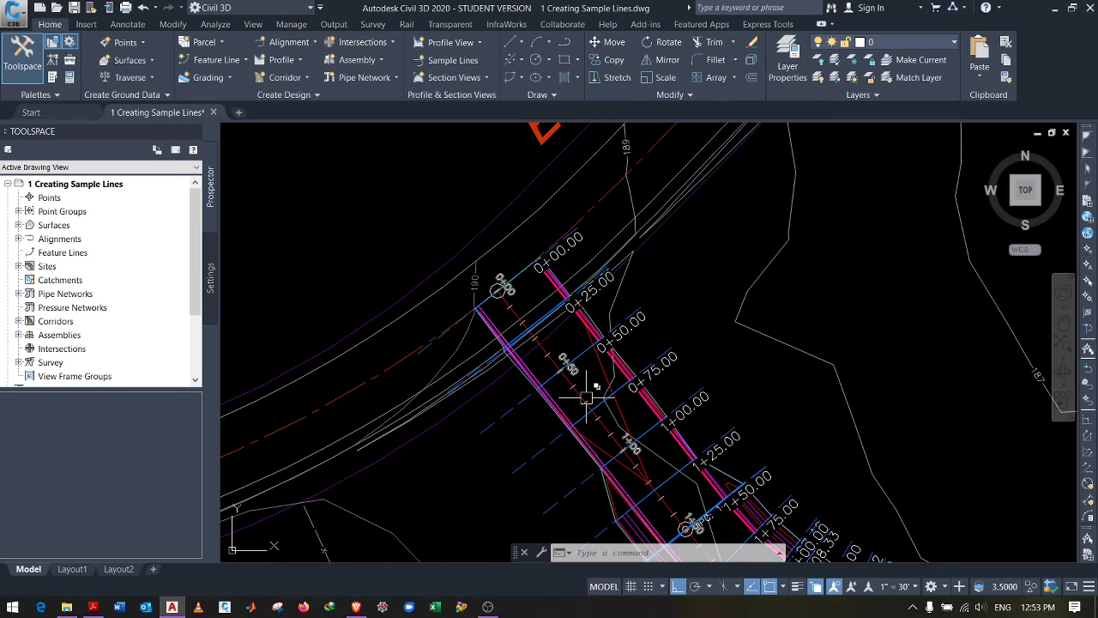
scroll(571, 373, "up", 3)
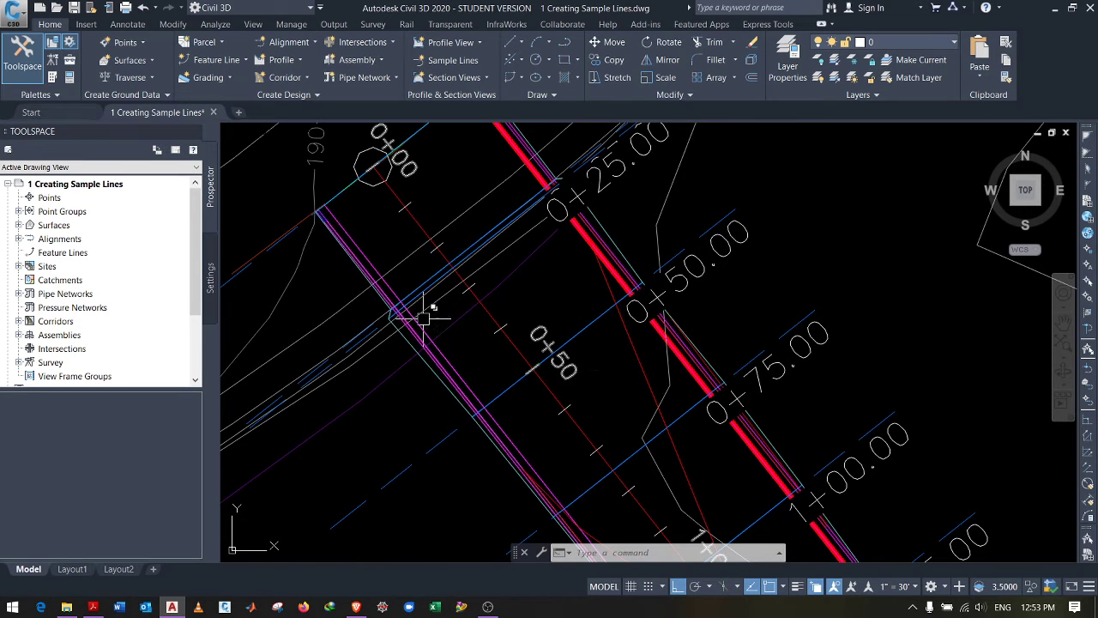
scroll(429, 313, "down", 2)
scroll(446, 275, "down", 3)
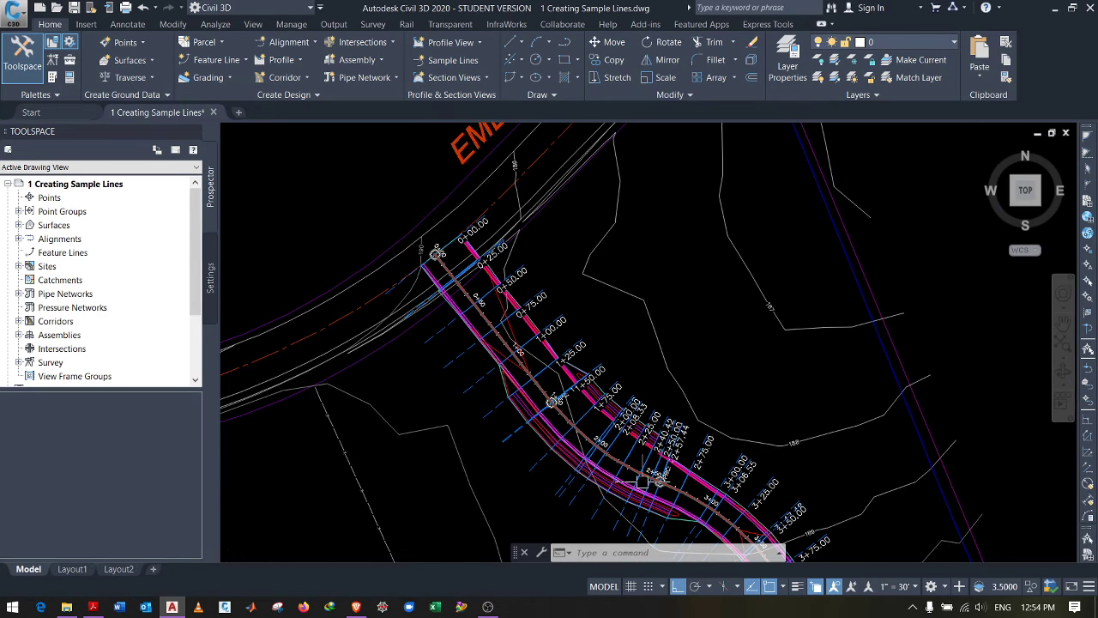
scroll(642, 482, "up", 3)
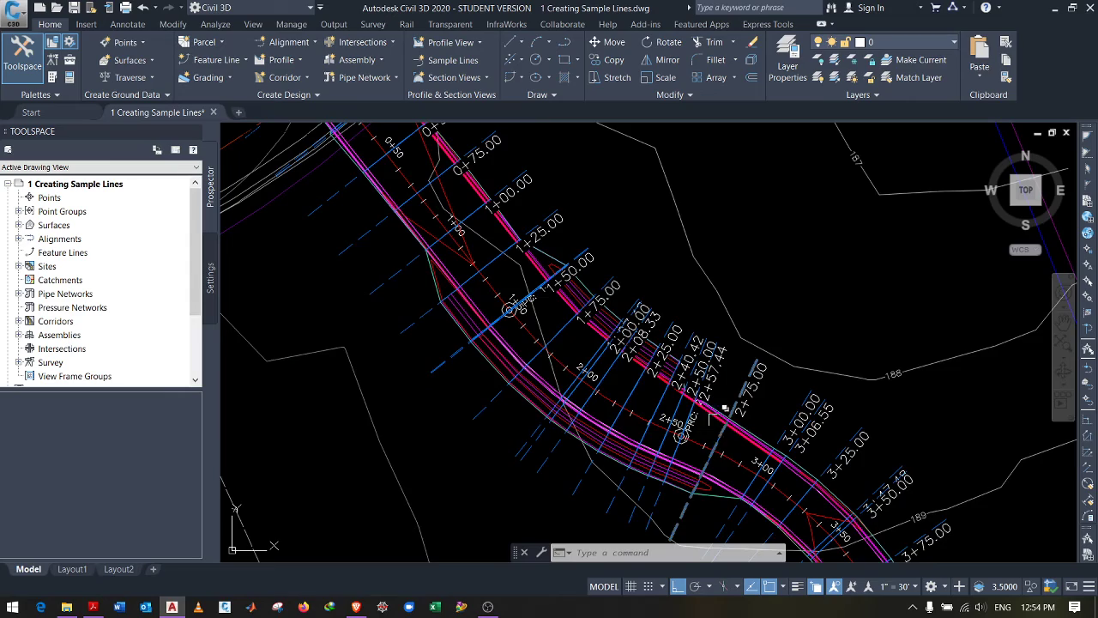
scroll(717, 402, "down", 6)
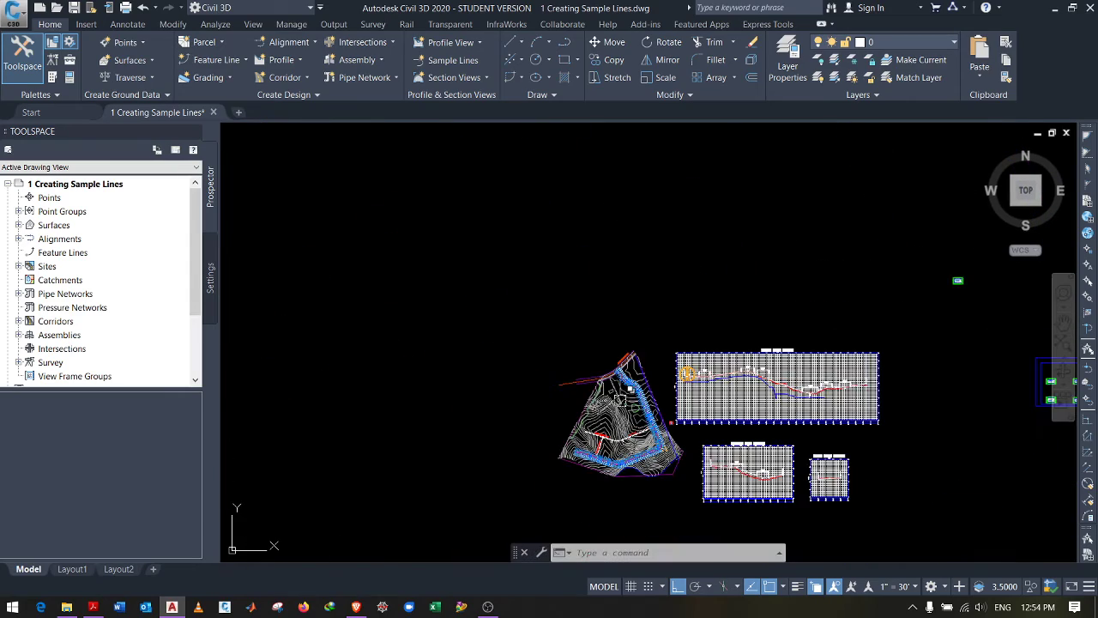
scroll(605, 382, "up", 4)
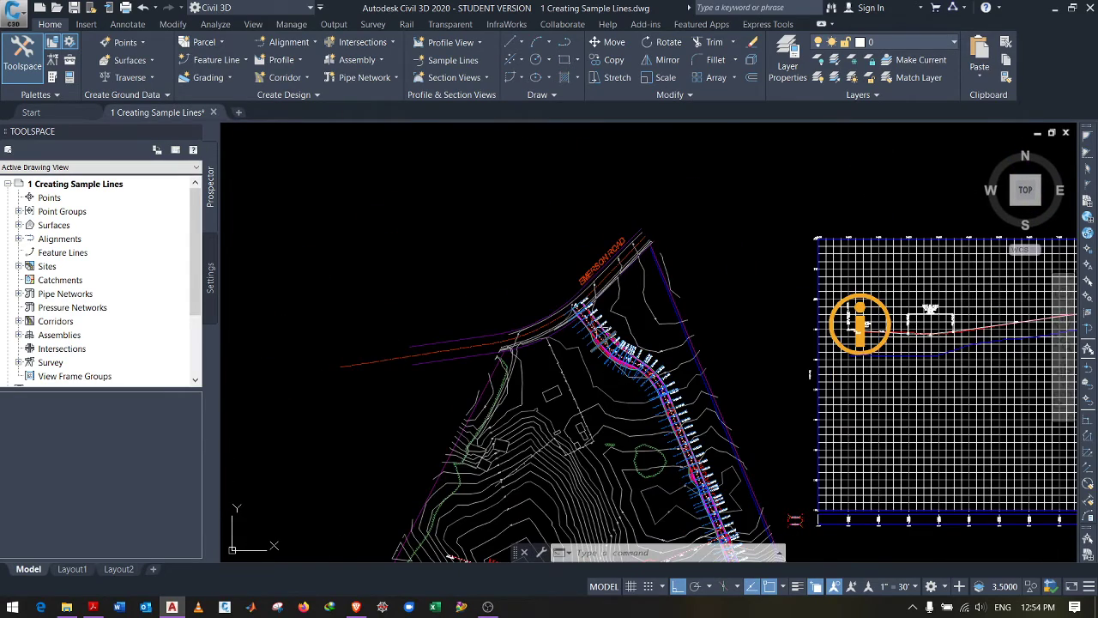
scroll(674, 348, "up", 5)
scroll(668, 345, "up", 2)
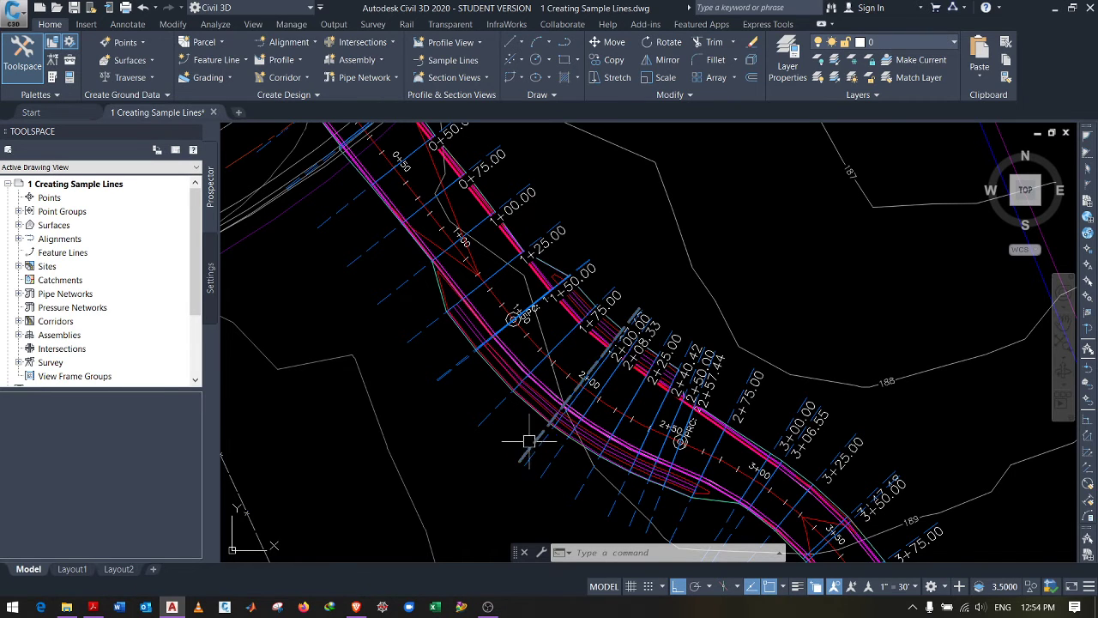
scroll(523, 440, "down", 4)
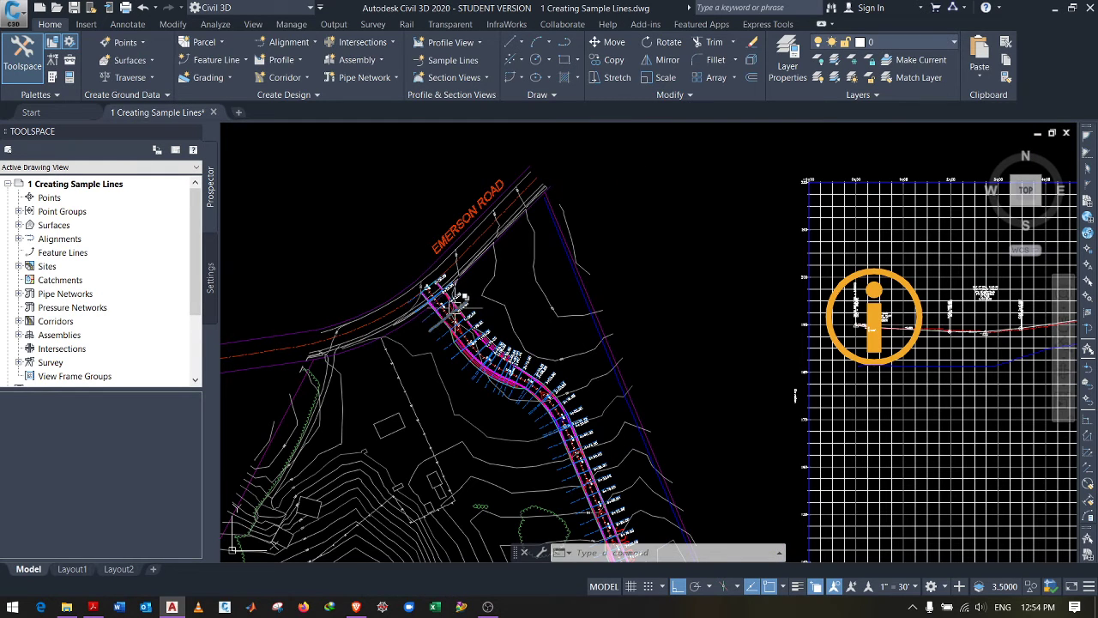
scroll(455, 342, "up", 3)
scroll(455, 341, "down", 6)
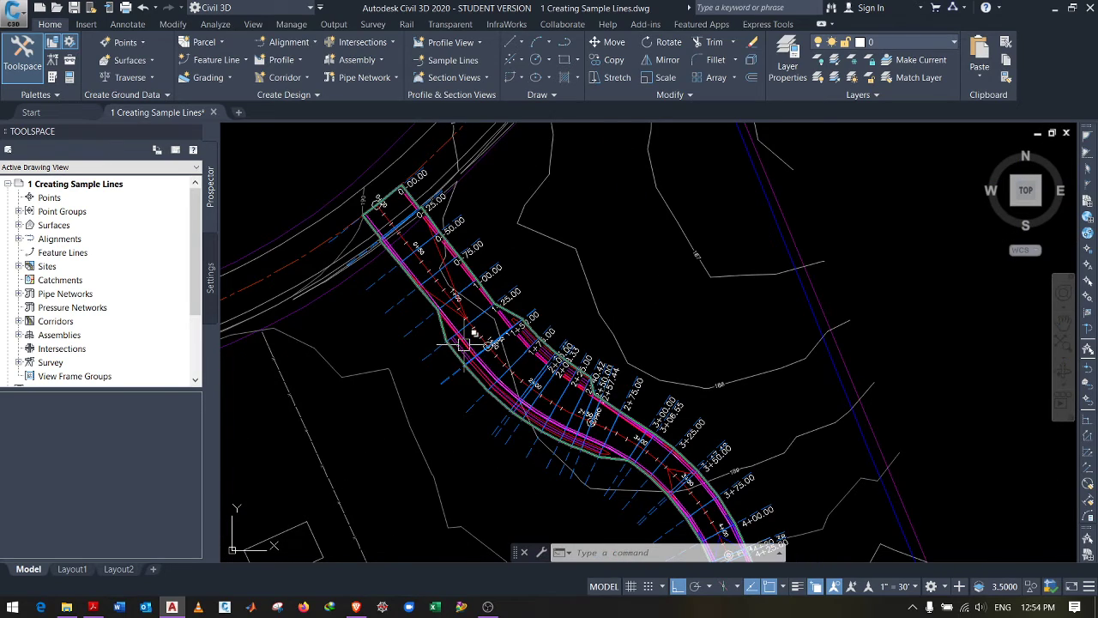
scroll(446, 319, "down", 3)
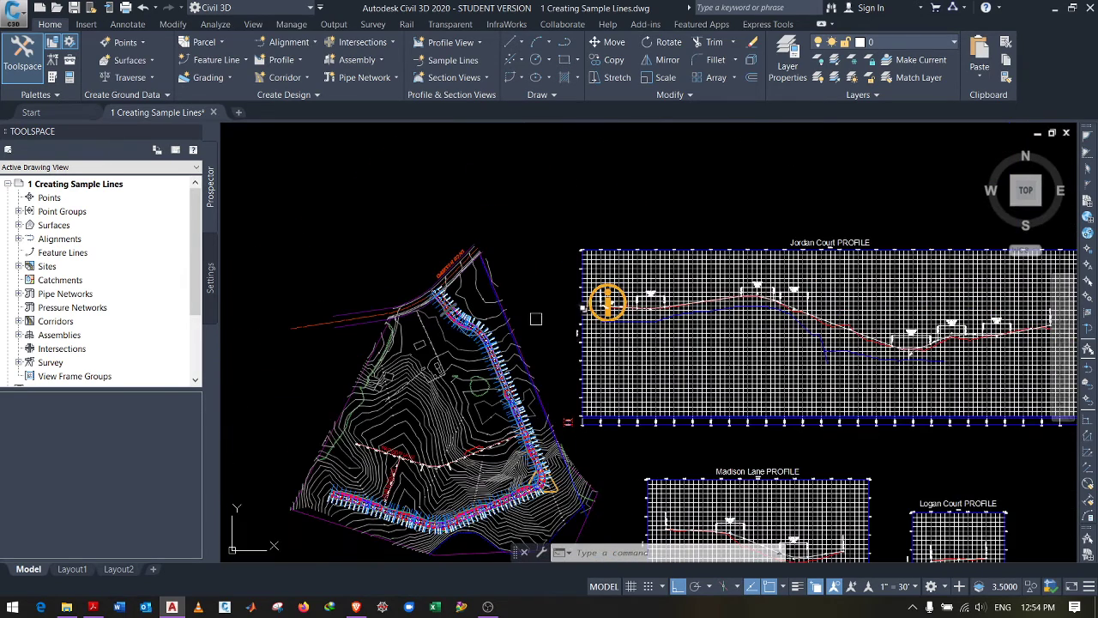
scroll(439, 340, "down", 4)
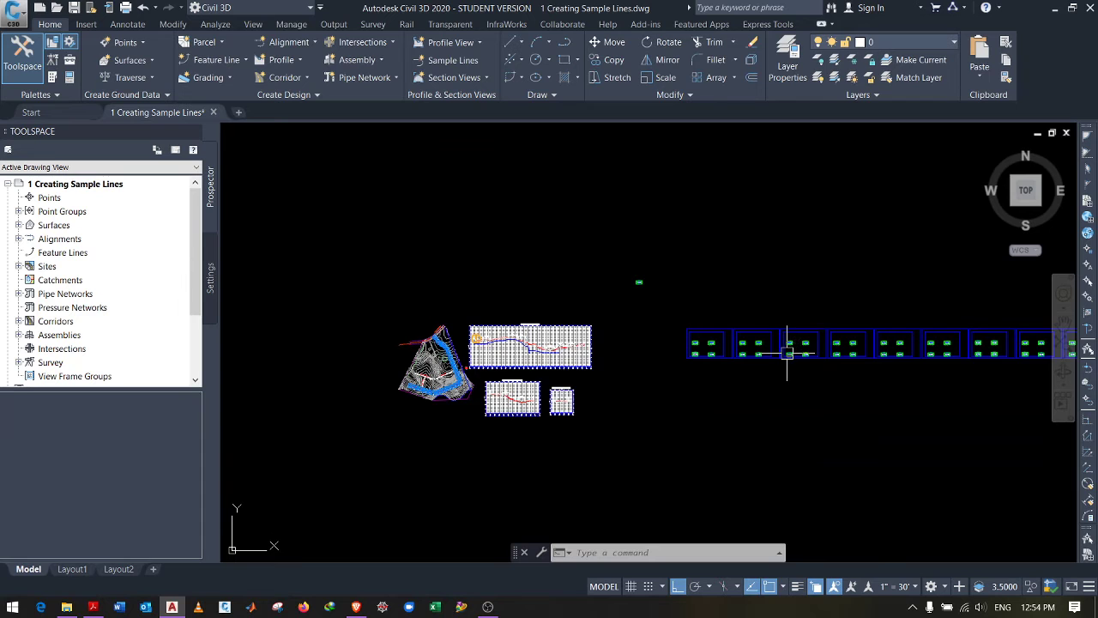
Step: Zoom in and out to look over the current drawing
scroll(784, 352, "up", 8)
scroll(804, 339, "up", 2)
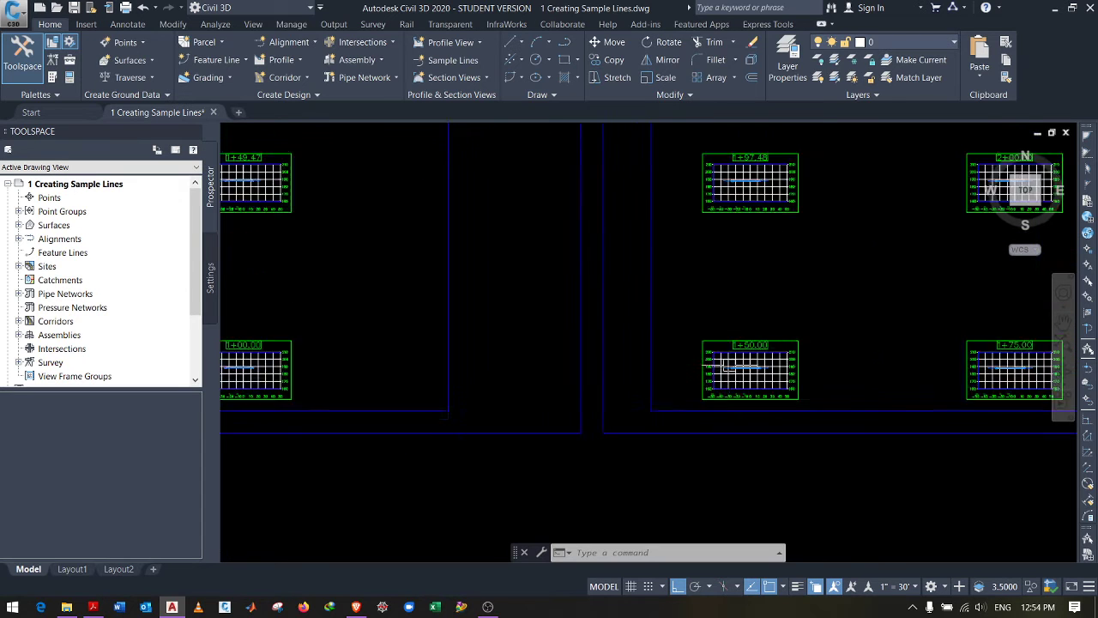
scroll(730, 355, "up", 3)
scroll(681, 338, "down", 1)
scroll(767, 244, "down", 2)
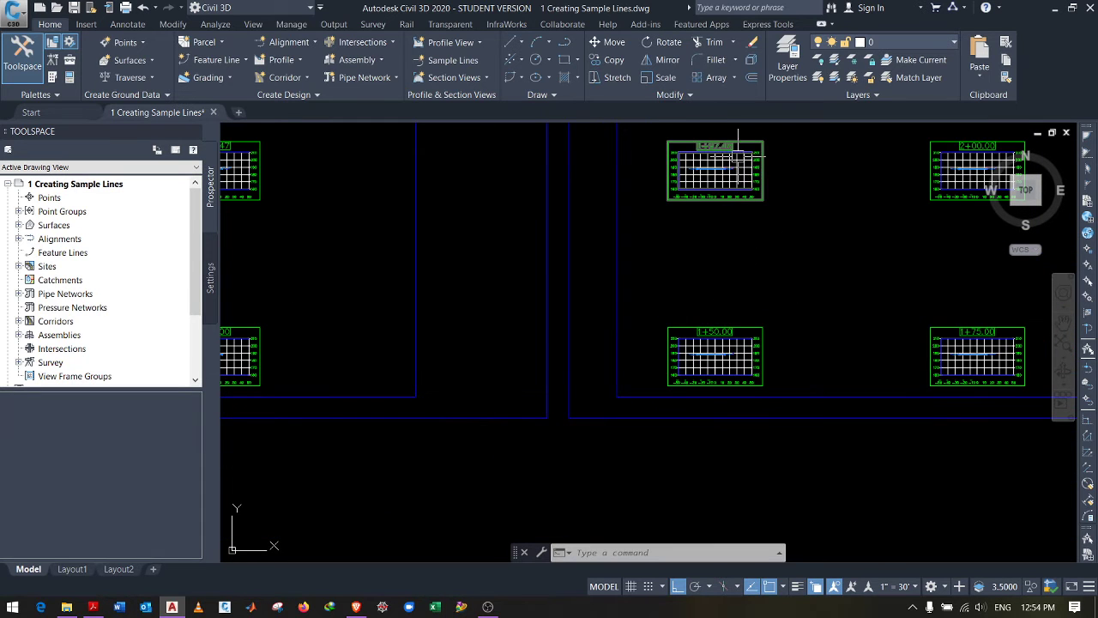
scroll(728, 150, "up", 2)
scroll(640, 304, "down", 4)
scroll(641, 305, "down", 2)
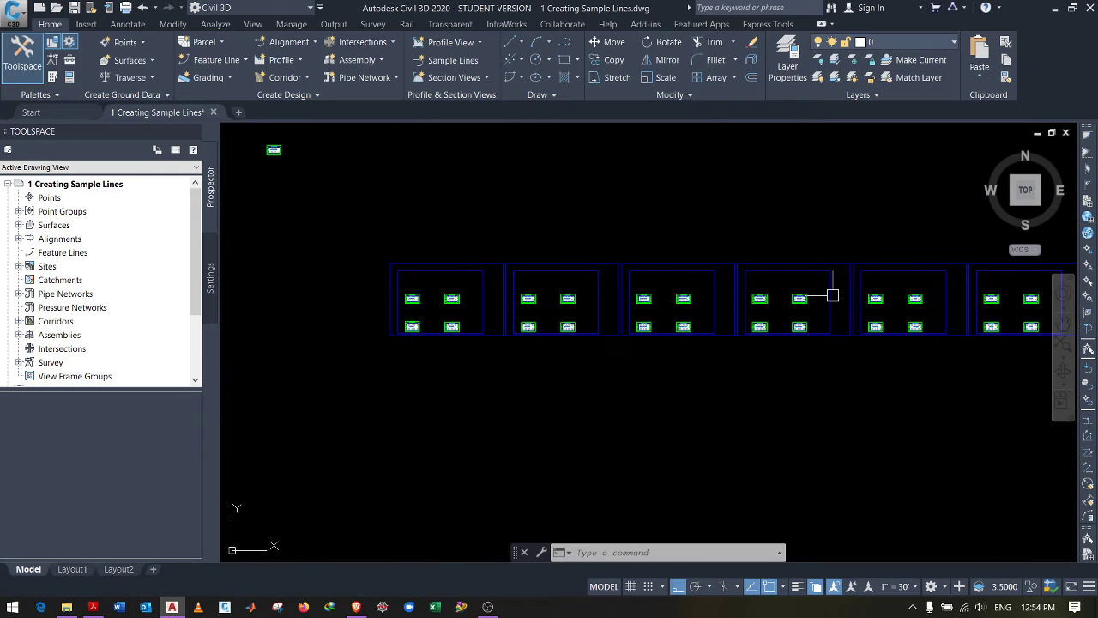
scroll(833, 294, "up", 5)
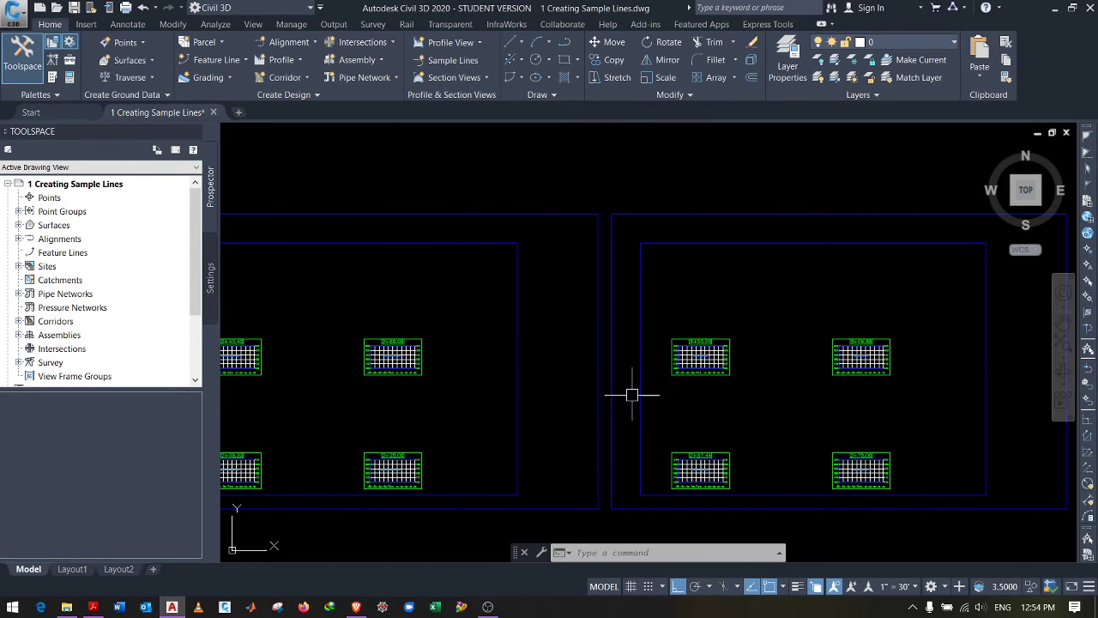
scroll(699, 370, "up", 6)
scroll(693, 382, "down", 6)
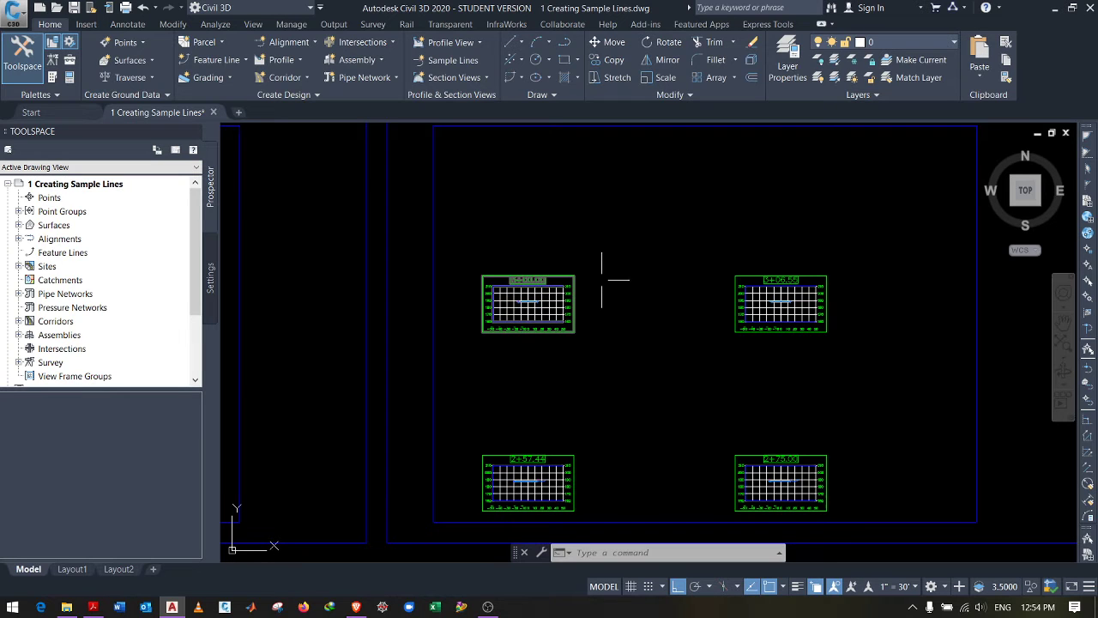
Step: Open Assignment 4.pdf from the Assignment 4 folder inside Class 5
left_click(77, 607)
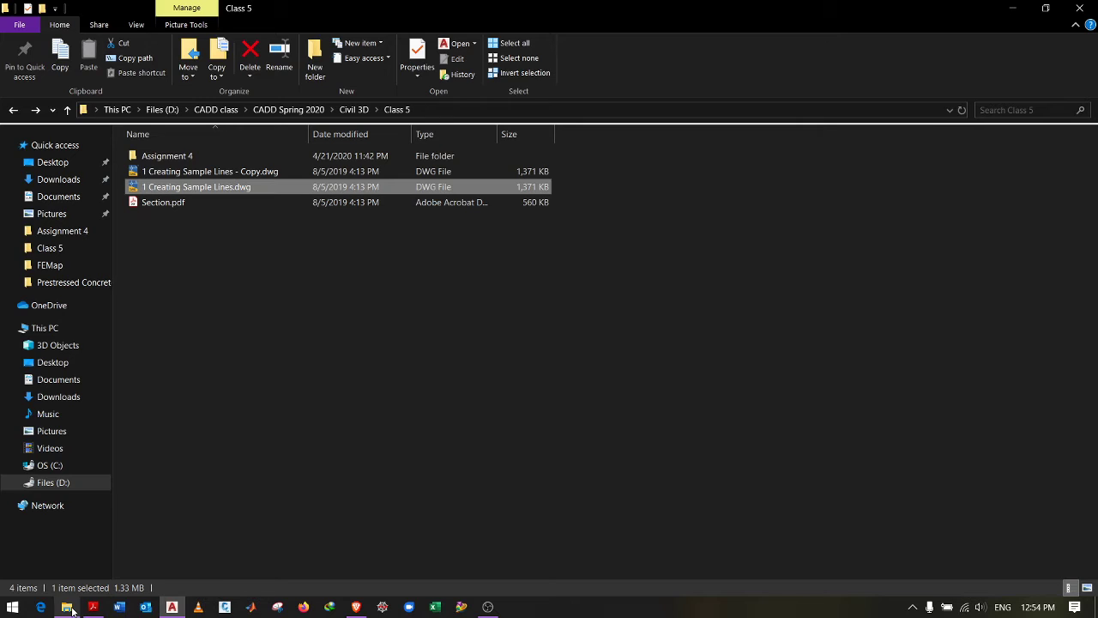
double_click(178, 158)
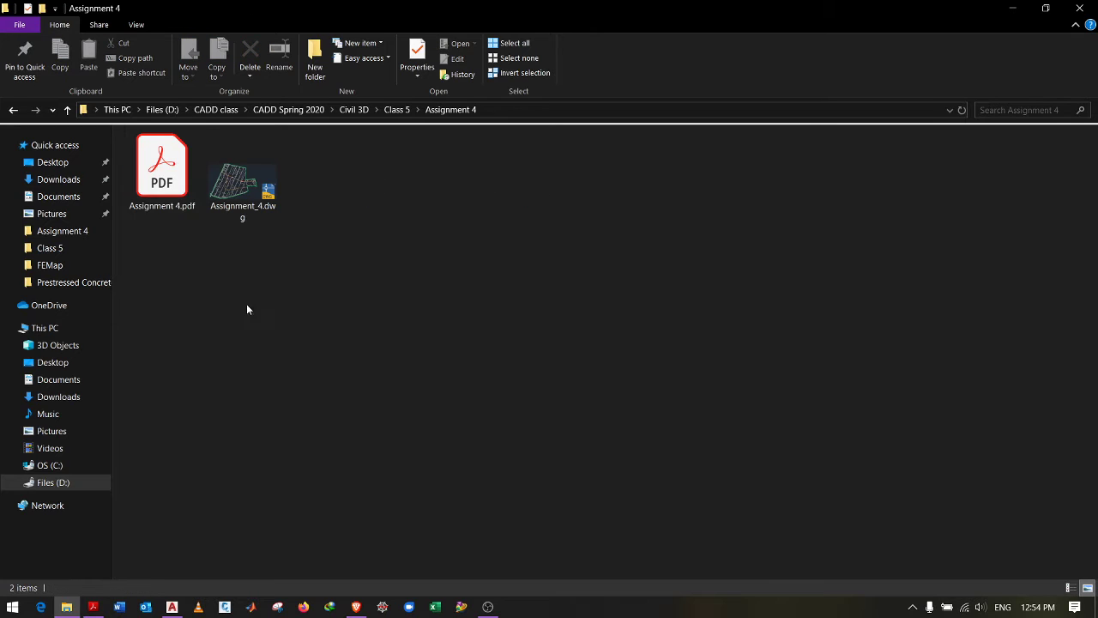
double_click(172, 174)
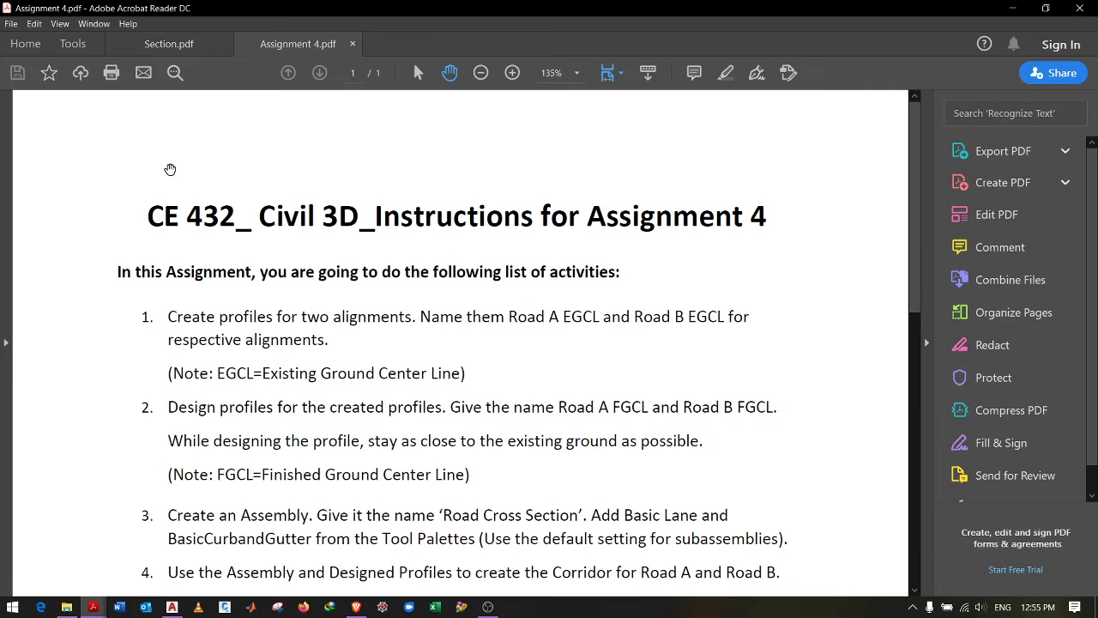
Step: Read down the Assignment 4 task list, then close the PDF and minimize Acrobat Reader
scroll(466, 279, "down", 1, "ctrl")
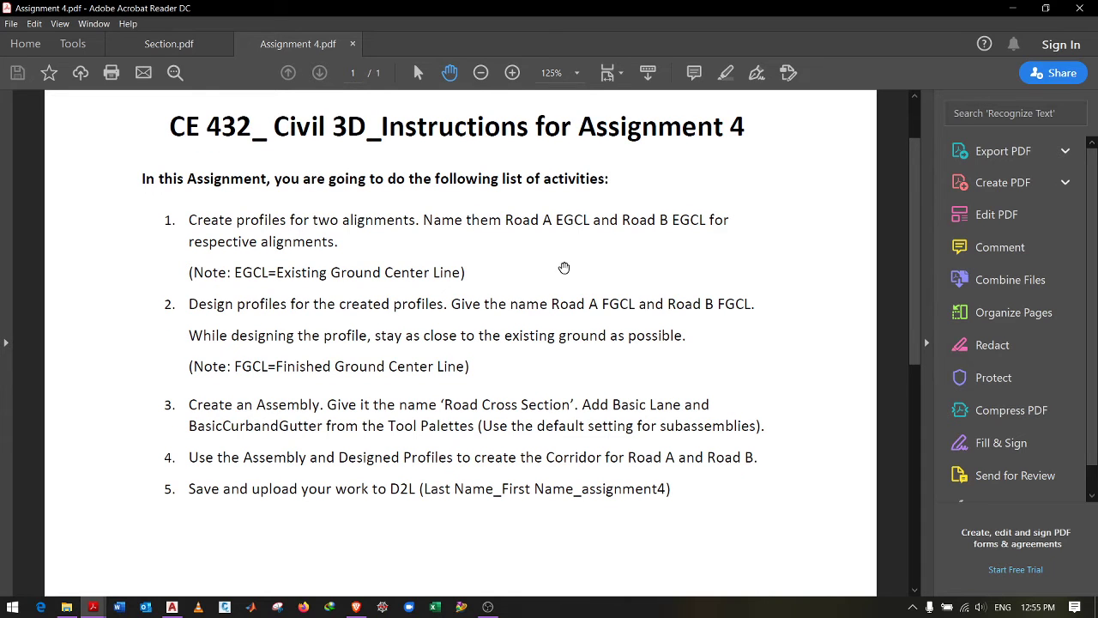
scroll(563, 268, "down", 1)
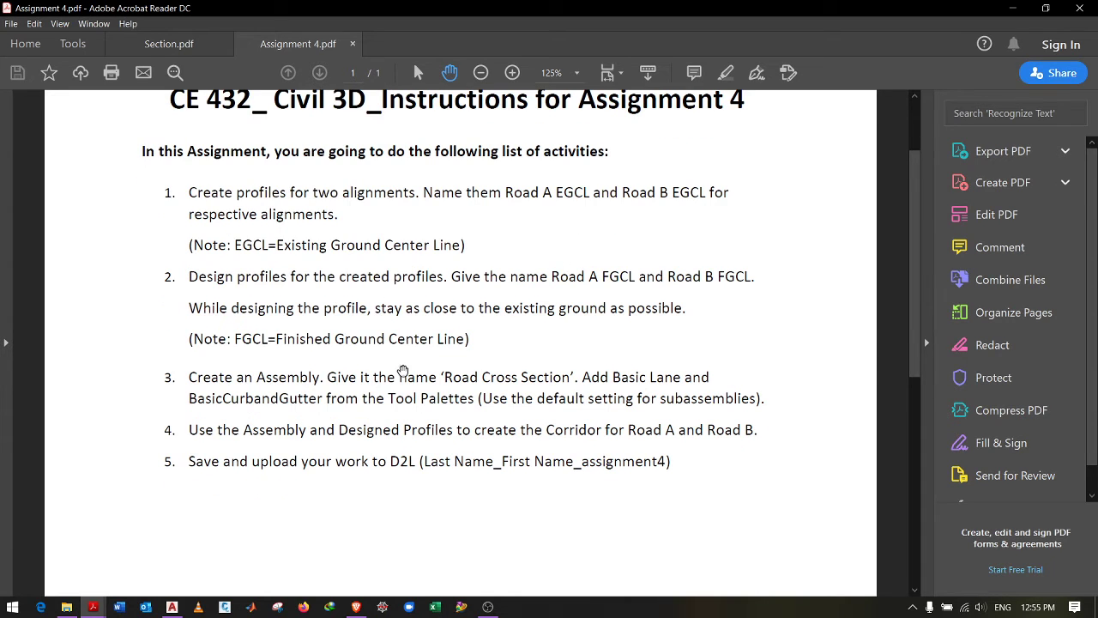
scroll(403, 371, "down", 1)
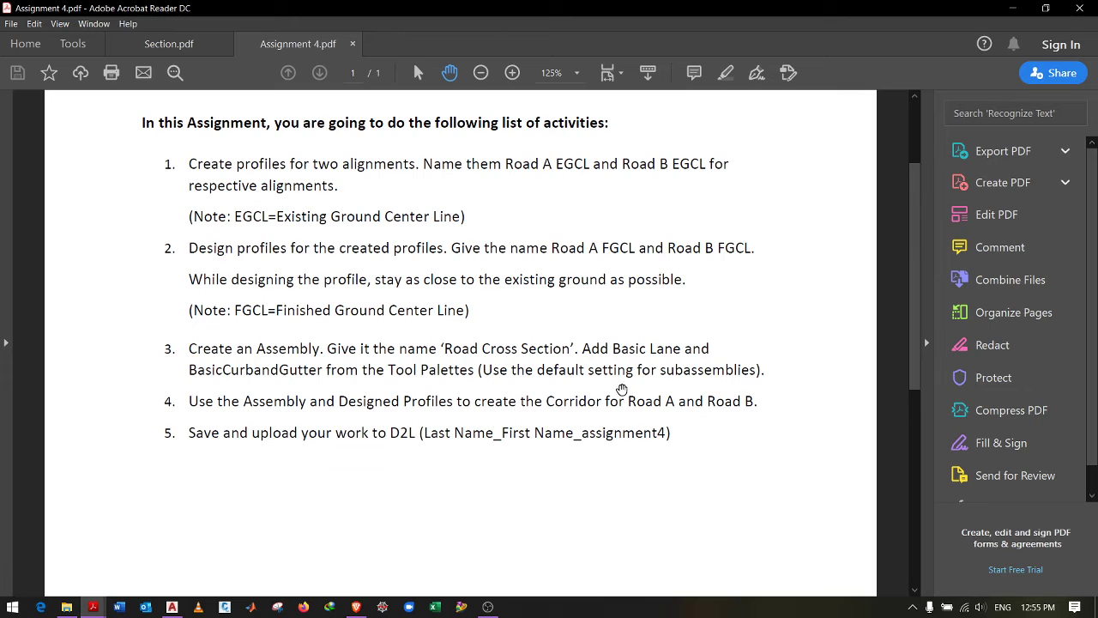
scroll(620, 382, "down", 1)
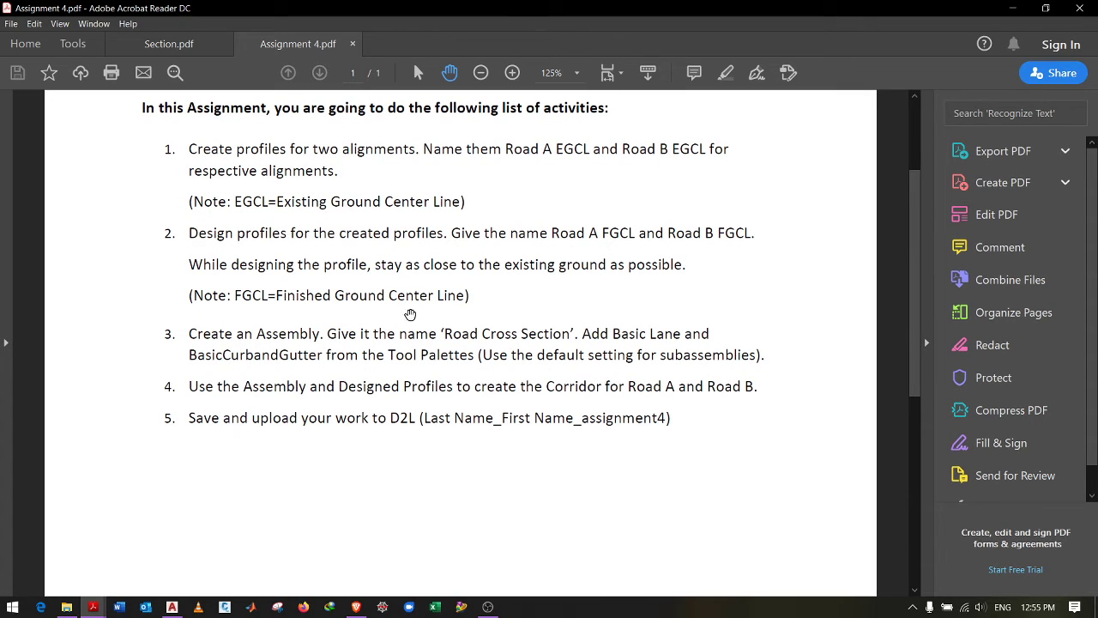
scroll(274, 466, "down", 1)
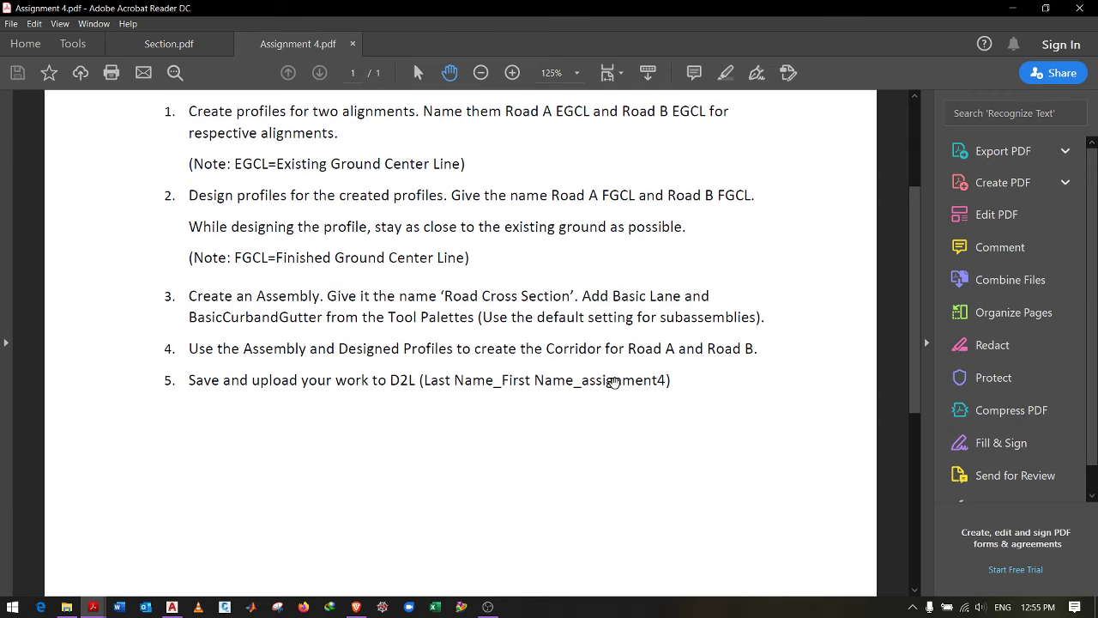
scroll(513, 396, "down", 1)
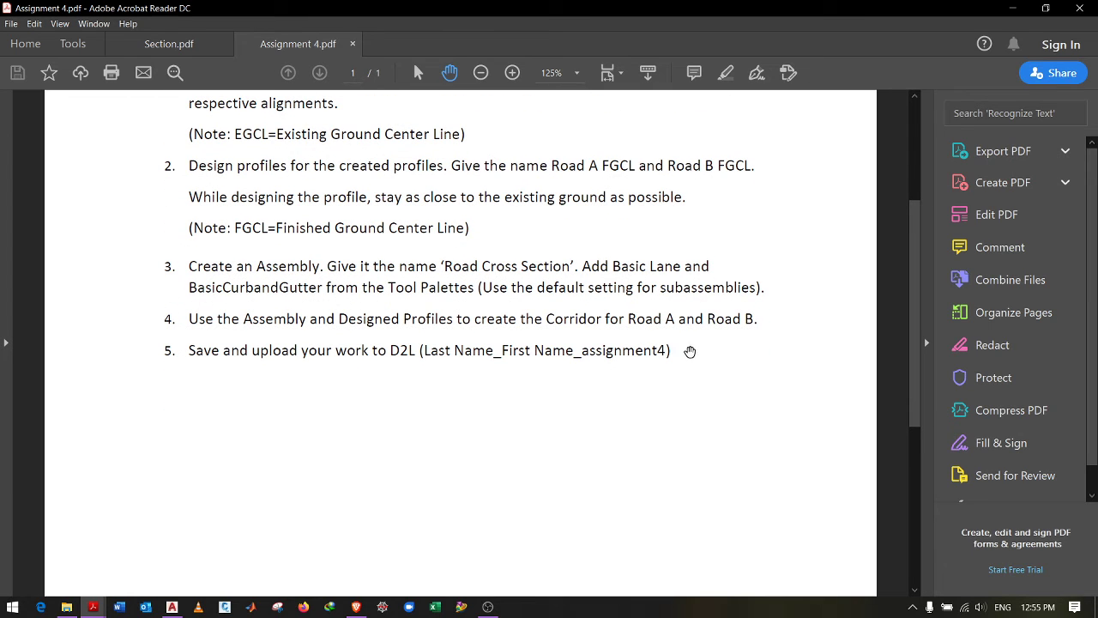
left_click(352, 44)
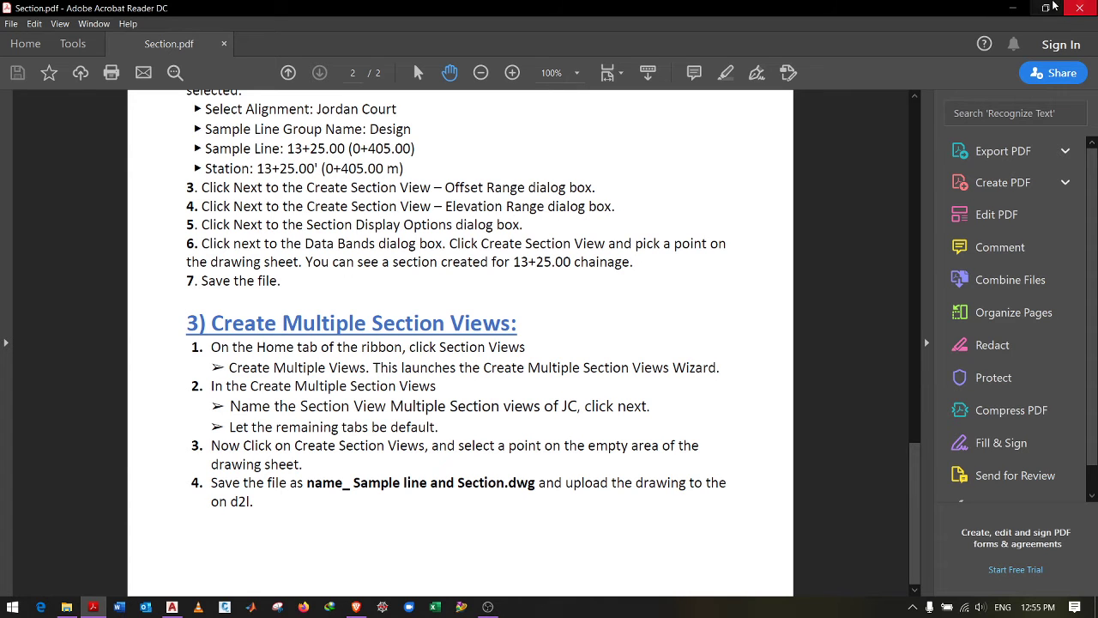
left_click(1013, 8)
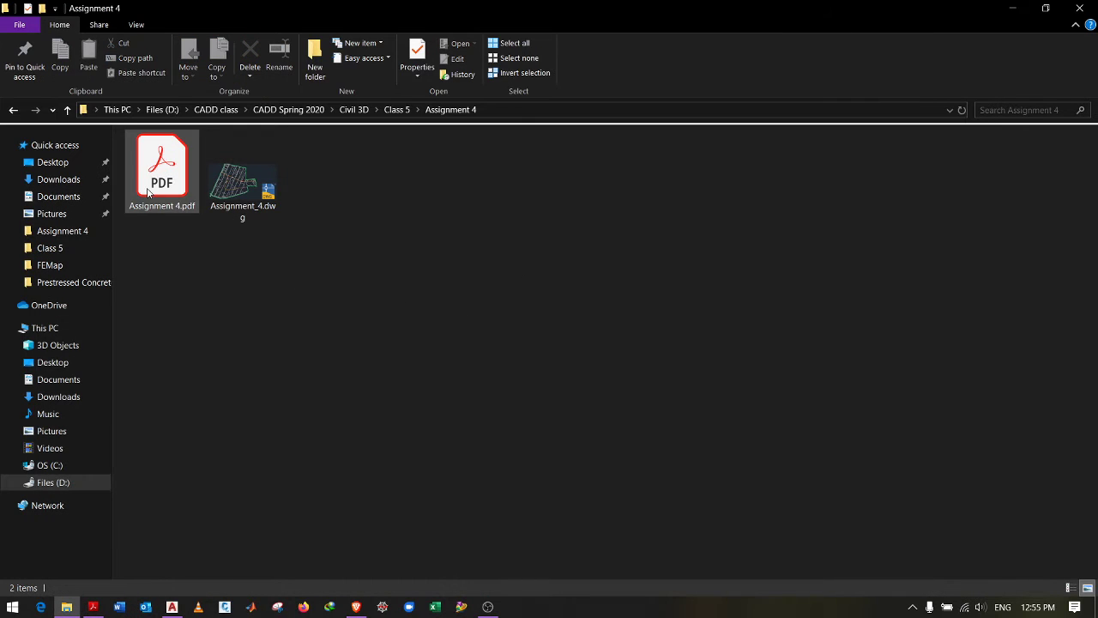
Step: Navigate up to the Civil 3D course folder, then return to 1 Creating Sample Lines.dwg
left_click(13, 109)
left_click(474, 352)
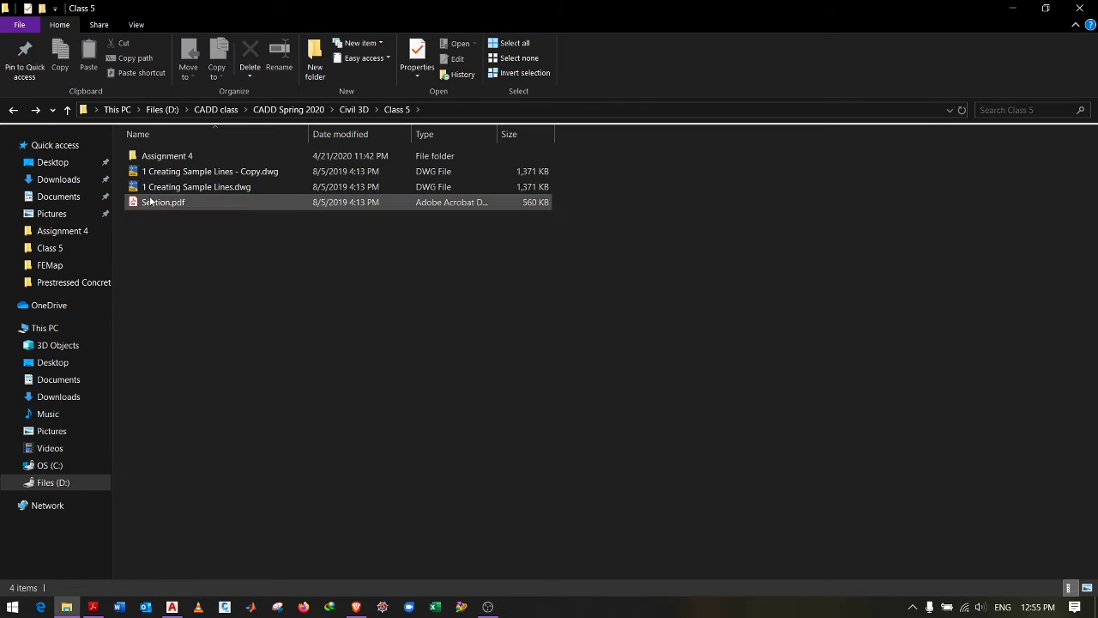
left_click(14, 113)
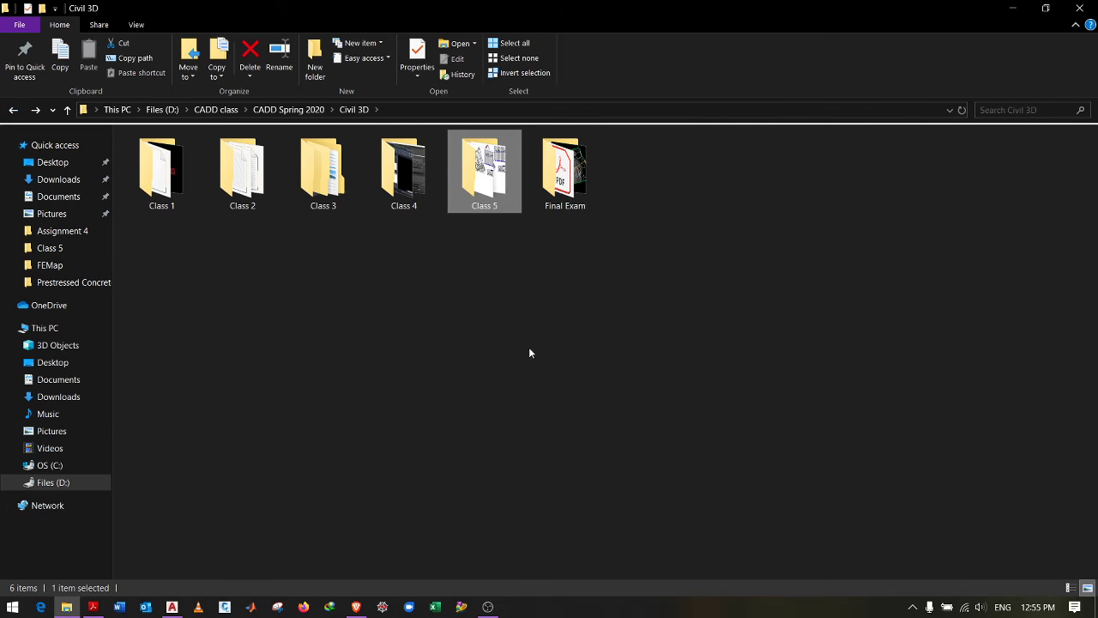
left_click(436, 309)
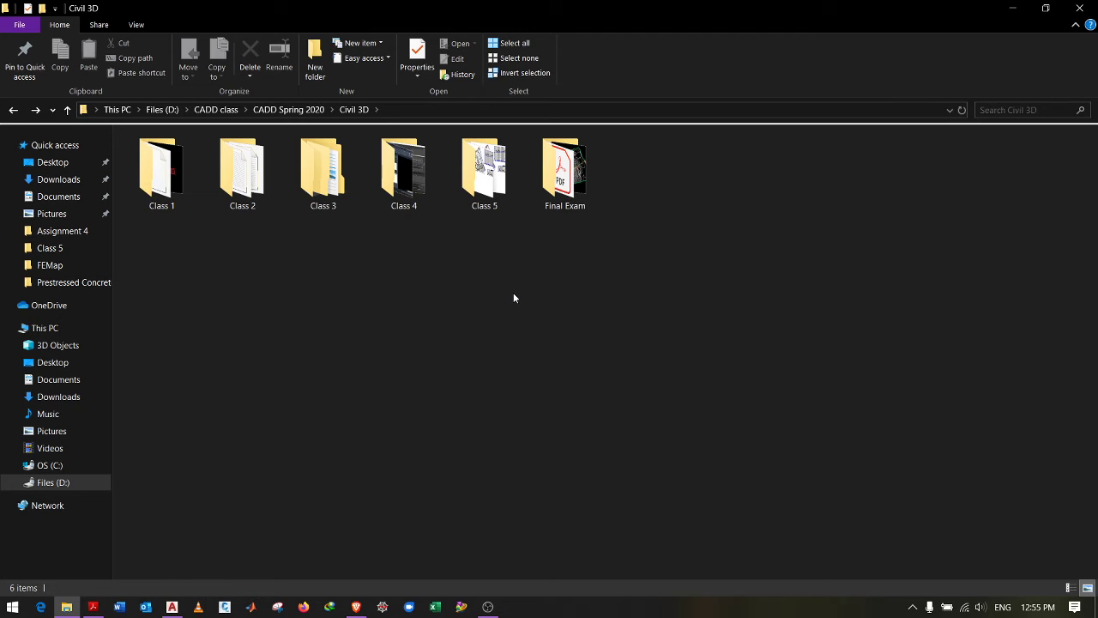
left_click(493, 201)
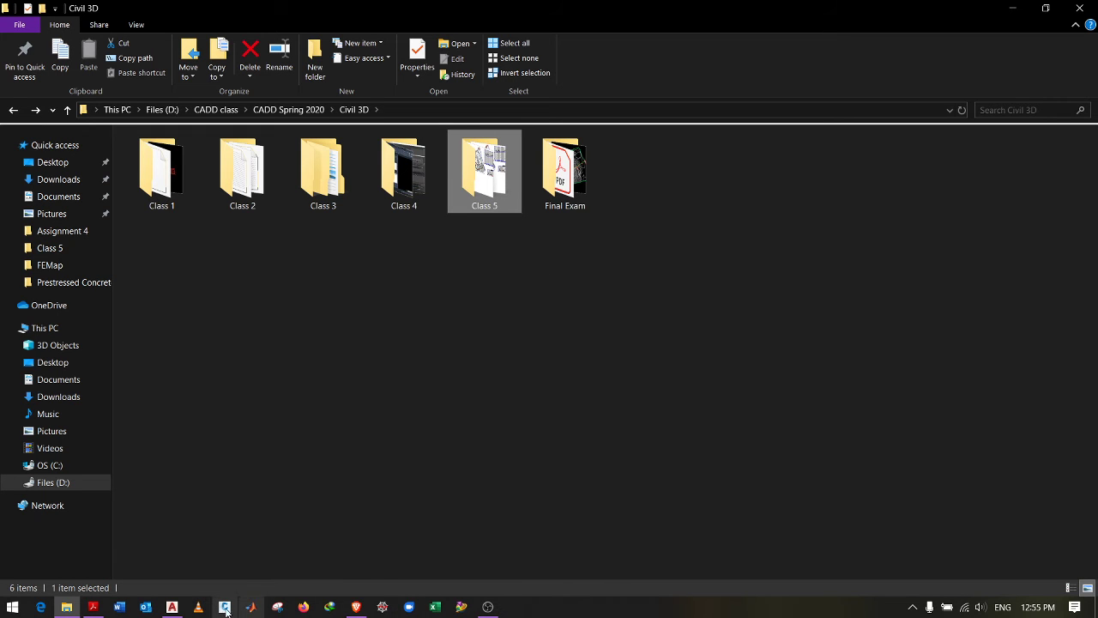
left_click(172, 607)
scroll(531, 313, "up", 3)
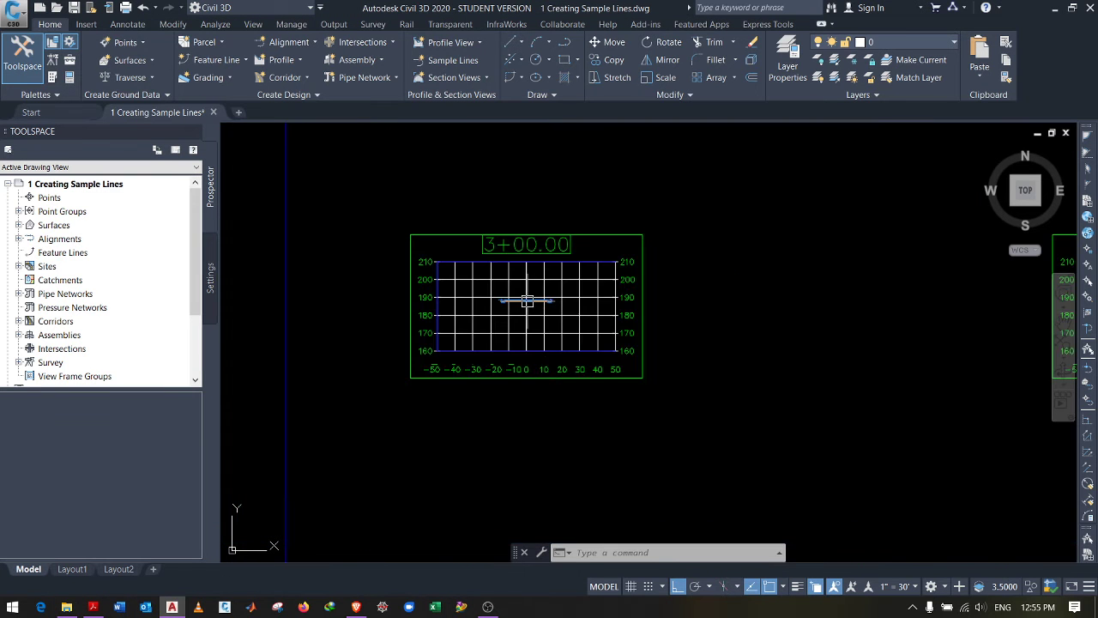
Step: Zoom around the plan and the Jordan Court, Madison Lane and Logan Court profile views
scroll(524, 306, "down", 8)
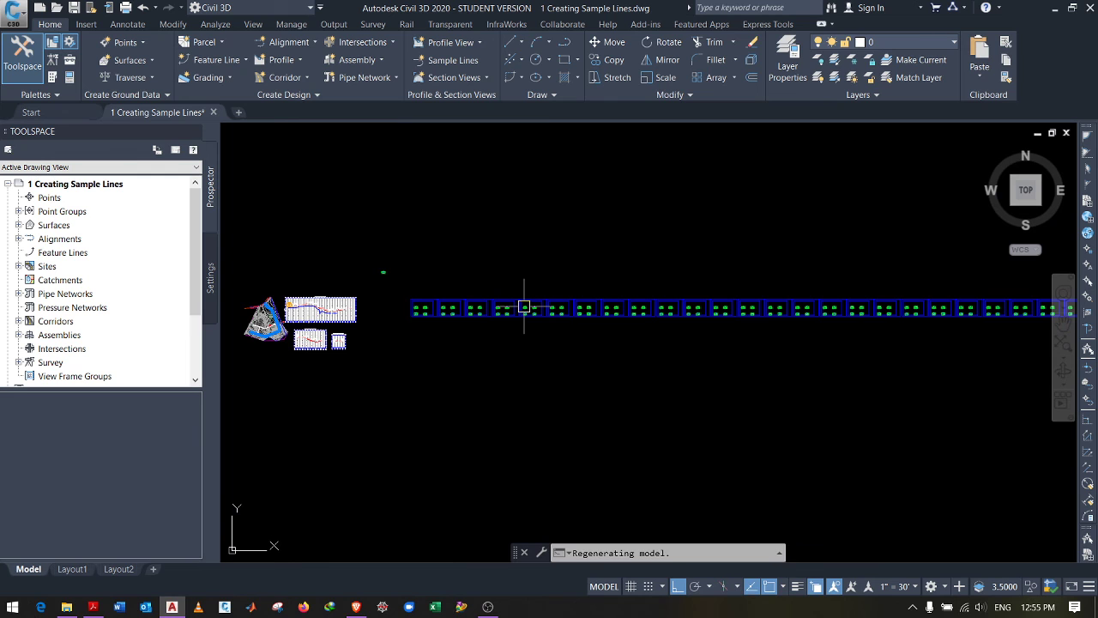
scroll(524, 306, "down", 2)
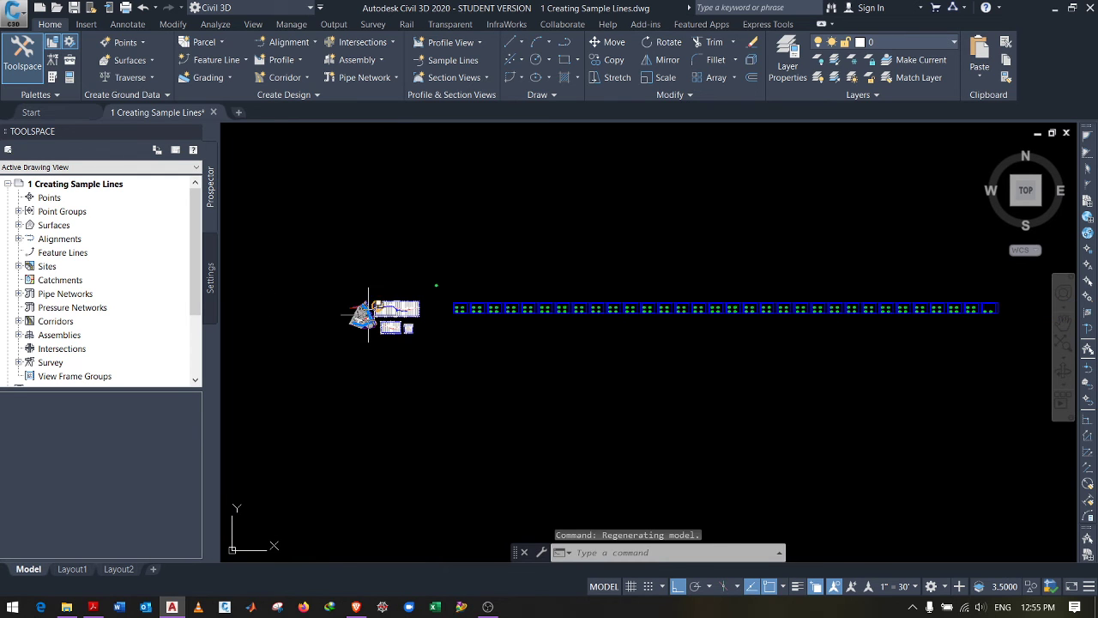
scroll(378, 313, "up", 6)
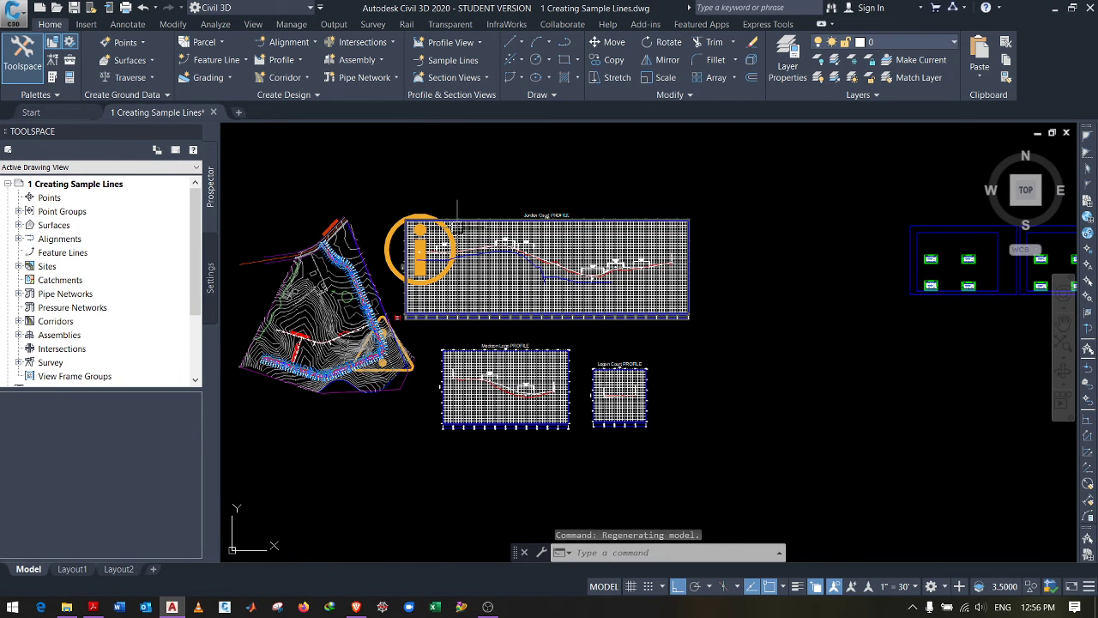
scroll(441, 202, "up", 2)
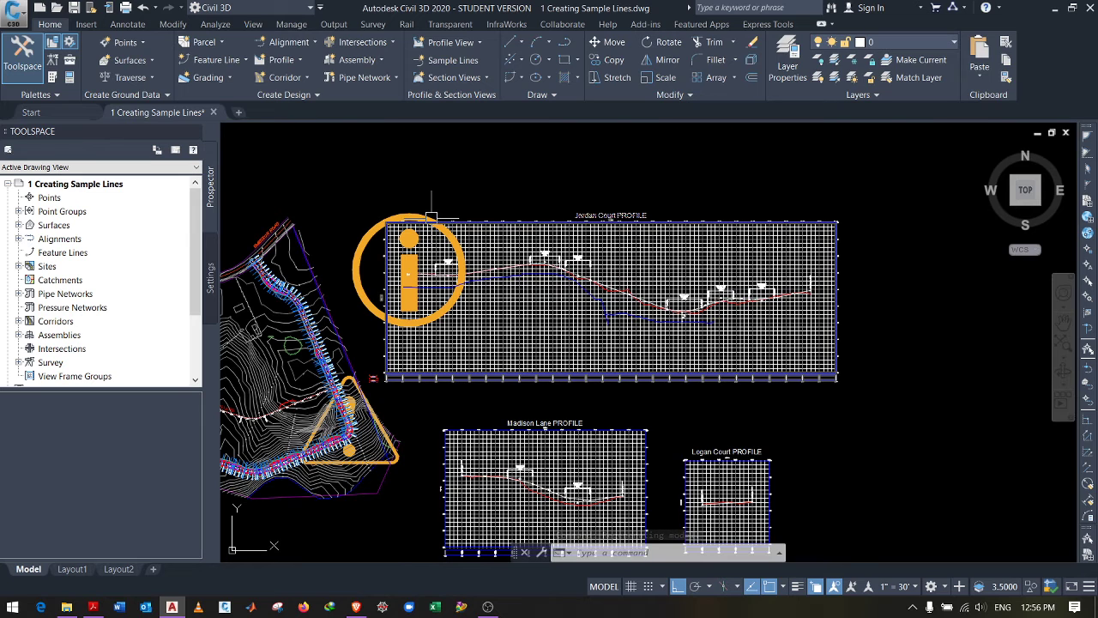
scroll(435, 215, "down", 2)
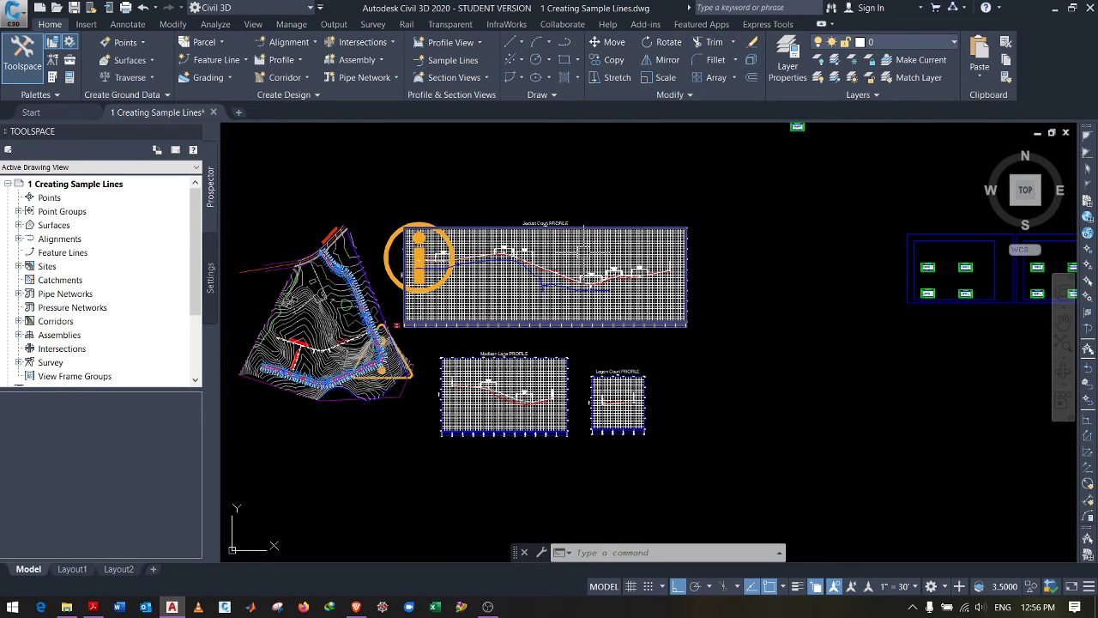
mouse_move(583, 249)
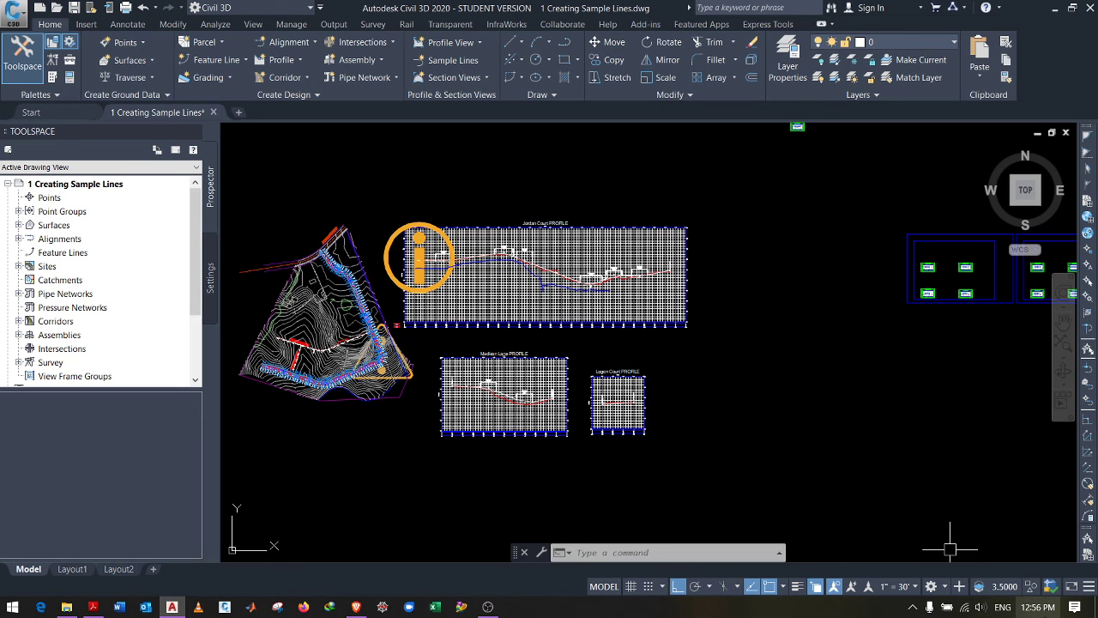
Step: Check the date and time from the taskbar clock, then bring OBS Studio forward
left_click(1038, 606)
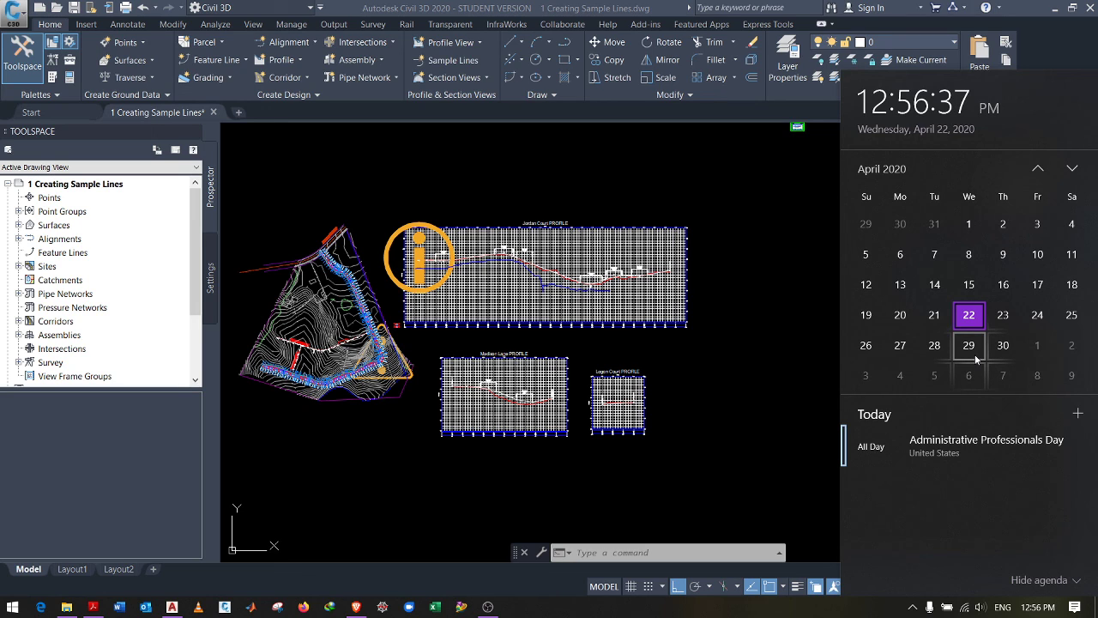
left_click(806, 365)
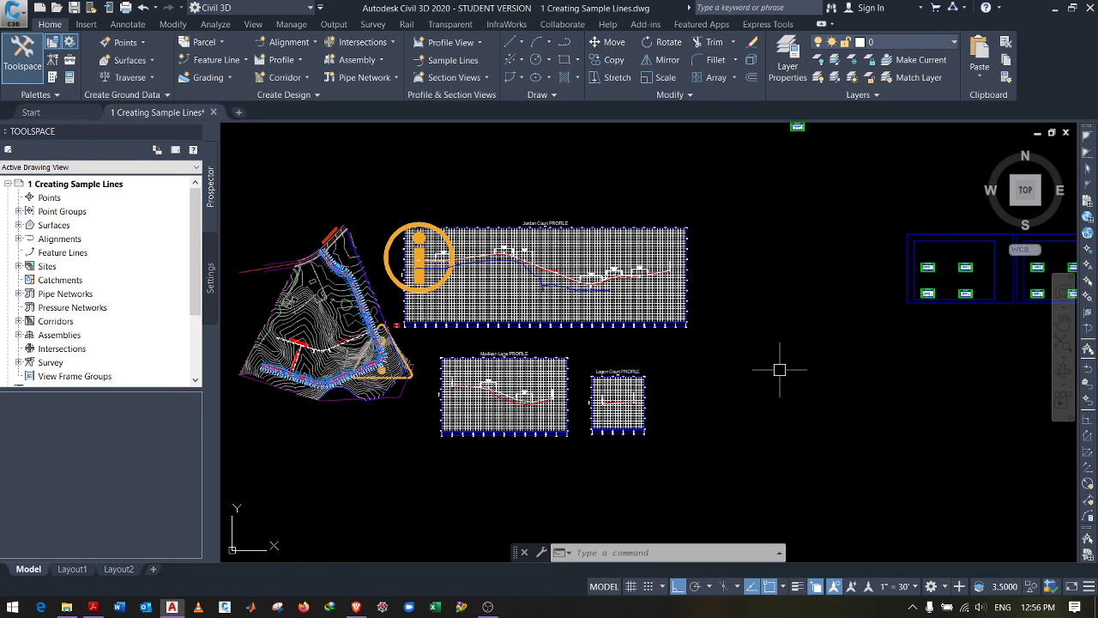
left_click(489, 607)
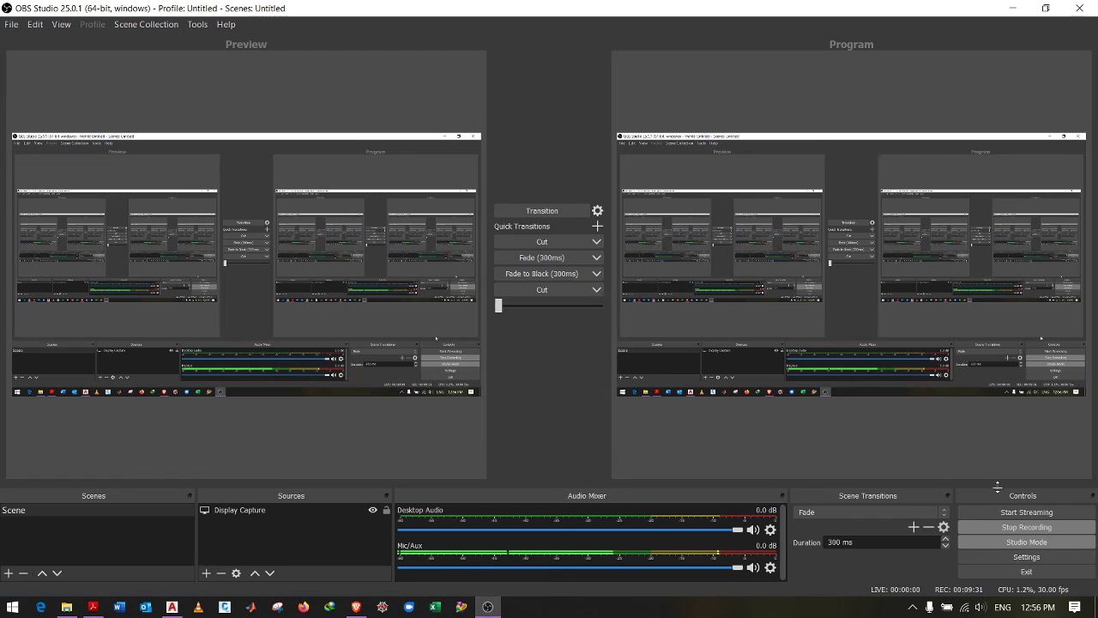